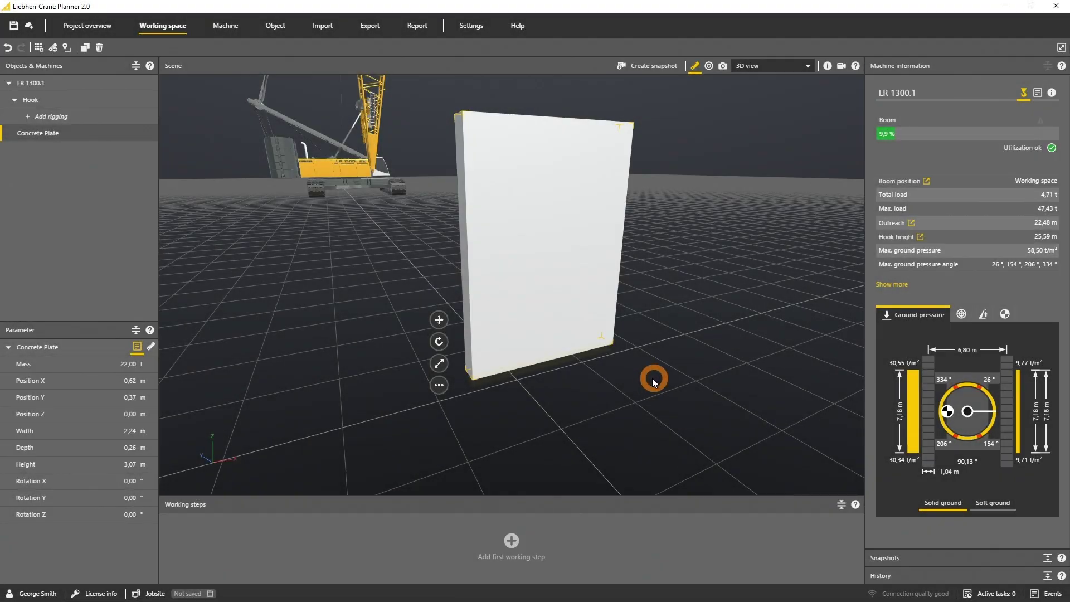
# Bring the crane into view and rig its hook with a new rigging carrying the Concrete Plate
pyautogui.moveTo(654, 381); pyautogui.dragTo(606, 299)
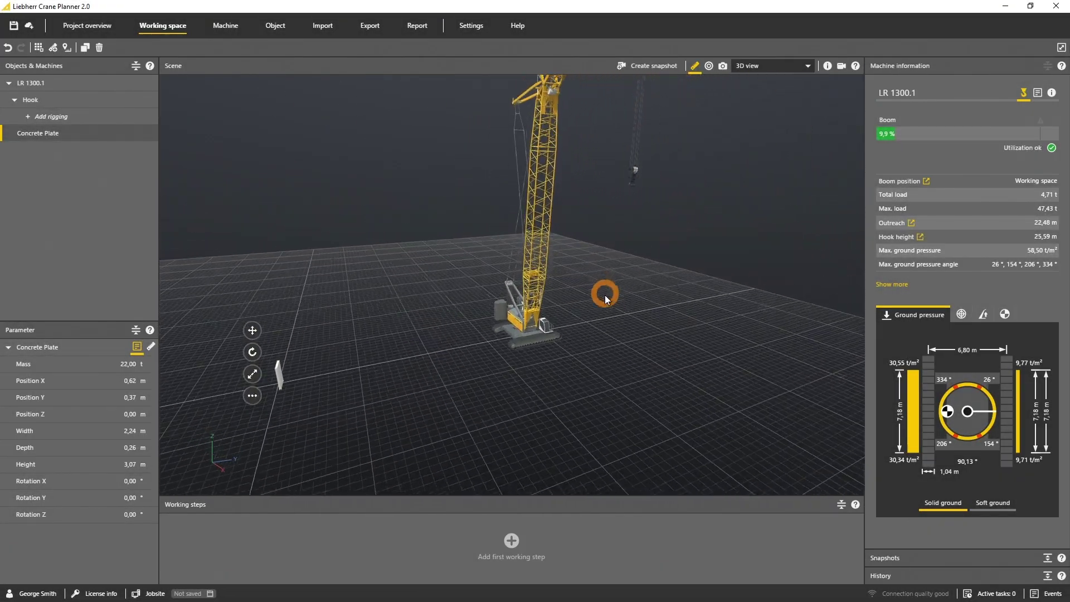
pyautogui.click(629, 183)
pyautogui.click(599, 195)
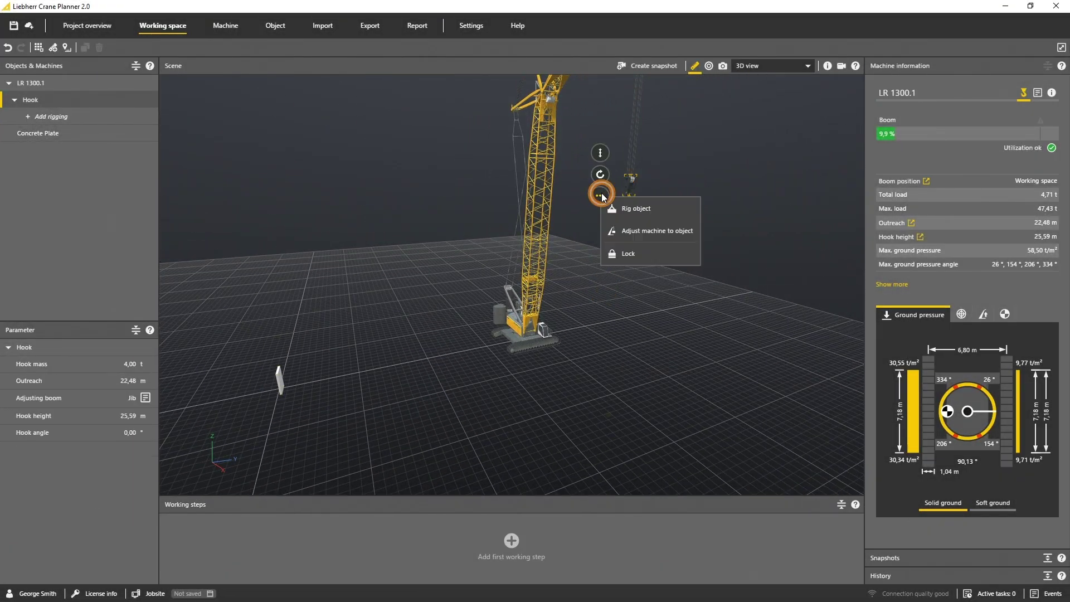
pyautogui.click(663, 209)
pyautogui.click(474, 278)
pyautogui.click(624, 317)
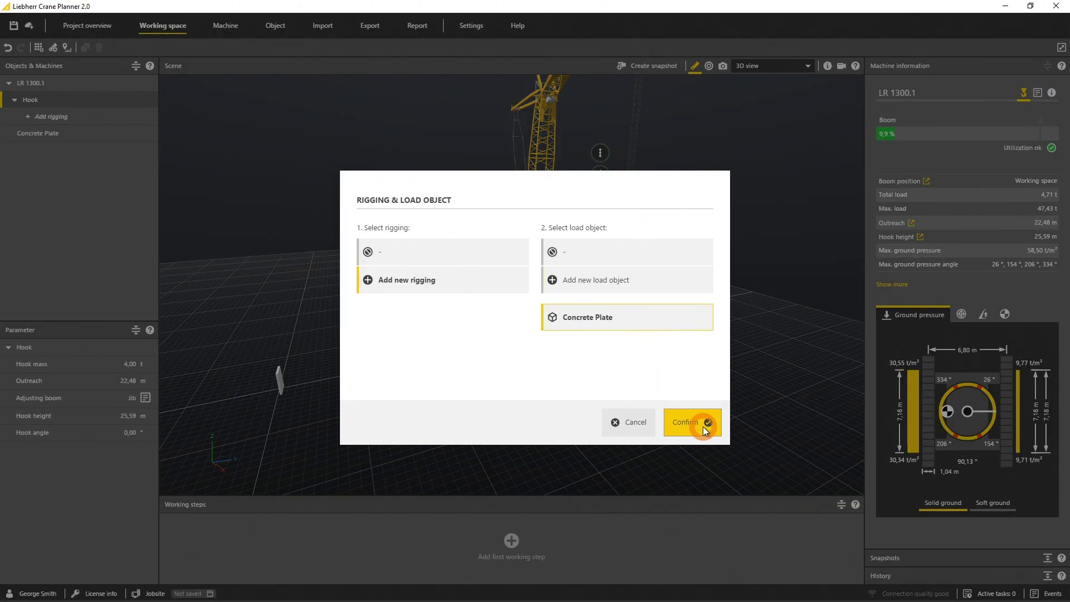
pyautogui.click(703, 426)
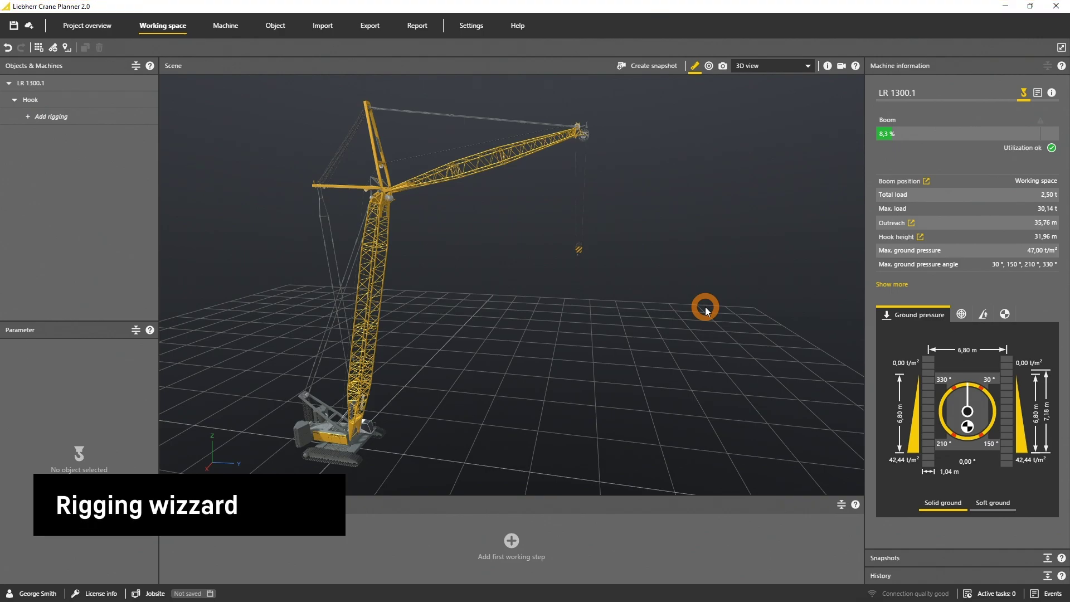
# Rig the crane hook with a new rigging holding a new load object
pyautogui.click(577, 252)
pyautogui.click(552, 257)
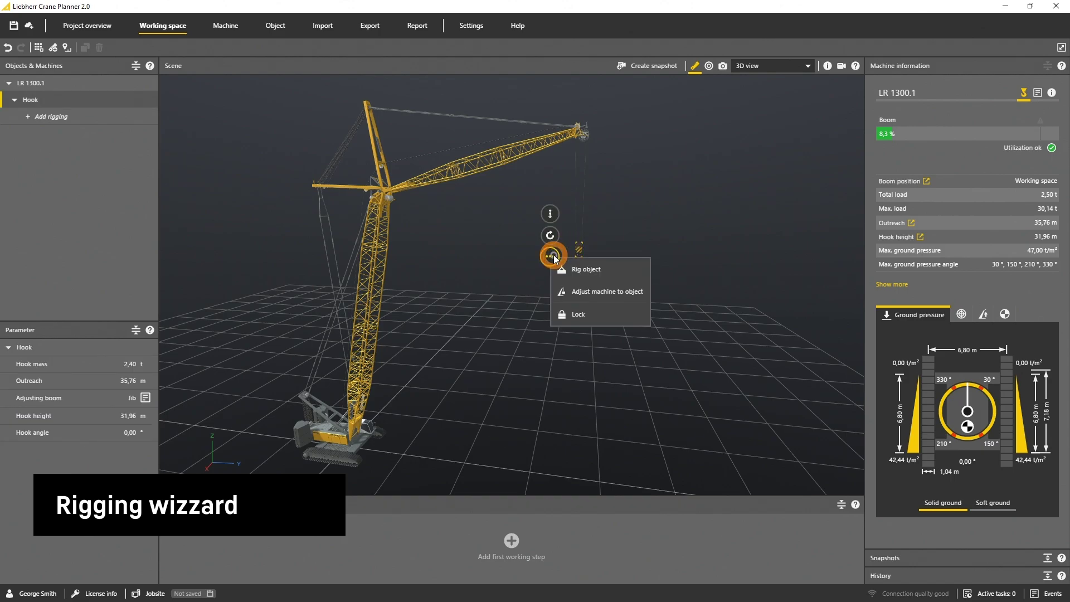
pyautogui.click(585, 270)
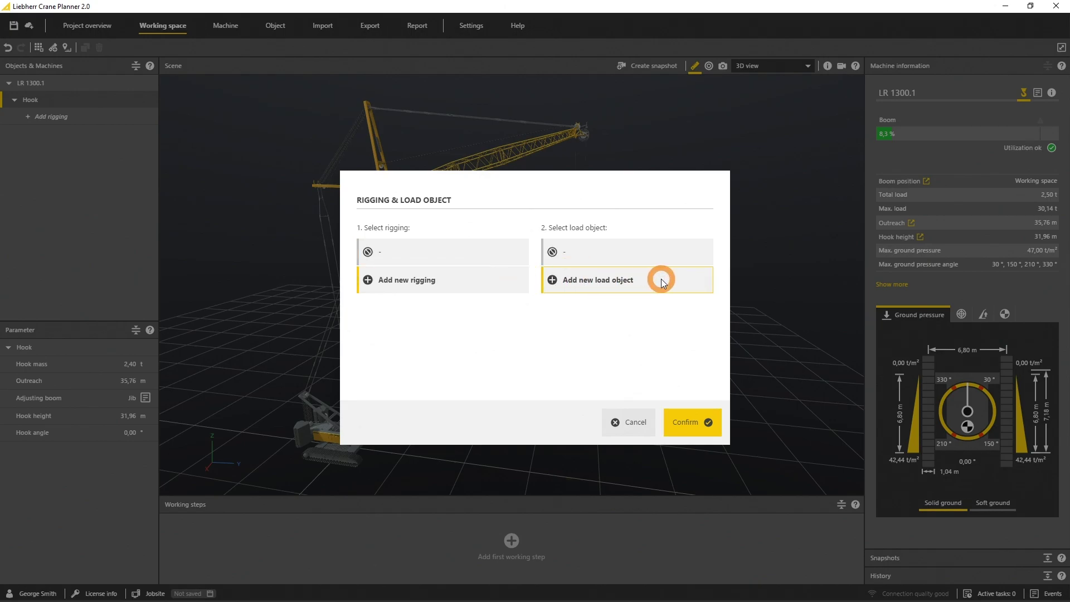
pyautogui.click(693, 420)
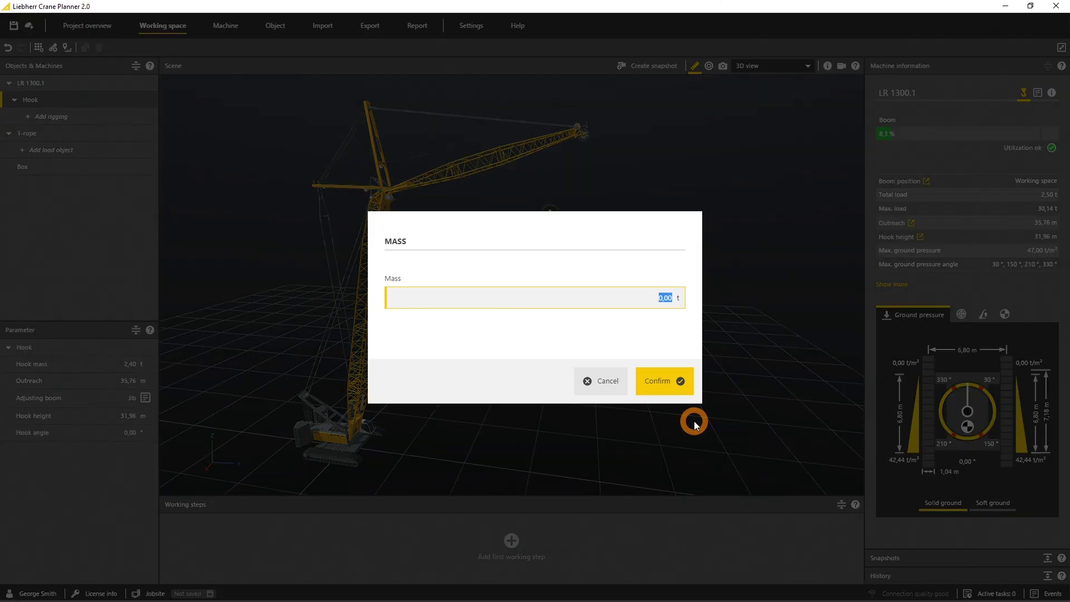
# Give the new load a 25 t mass, then move the crane and shift its hook to about 30,08 m
pyautogui.write('25')
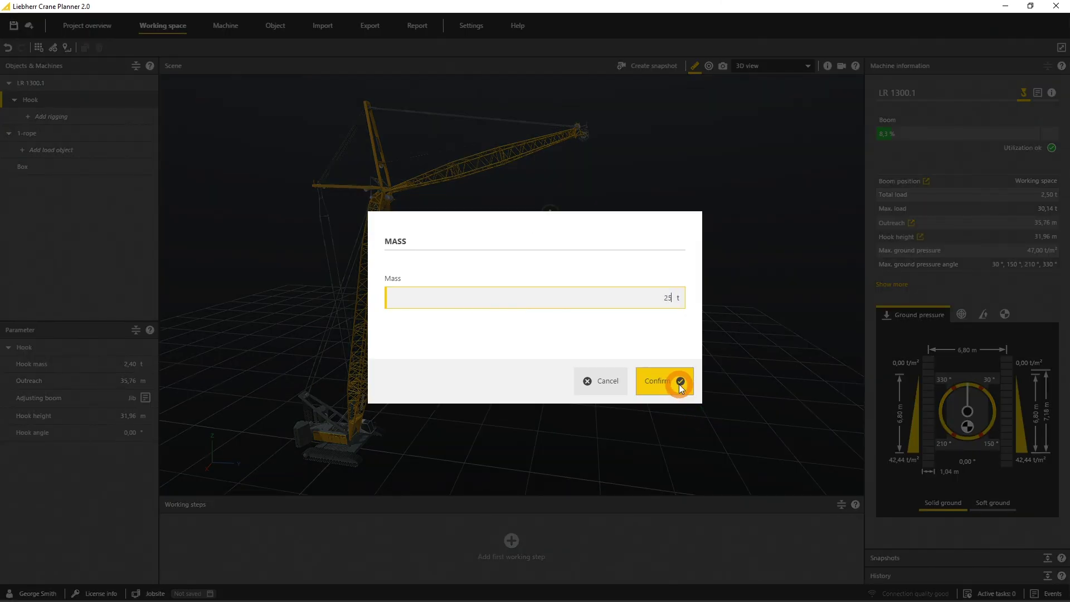
pyautogui.click(680, 382)
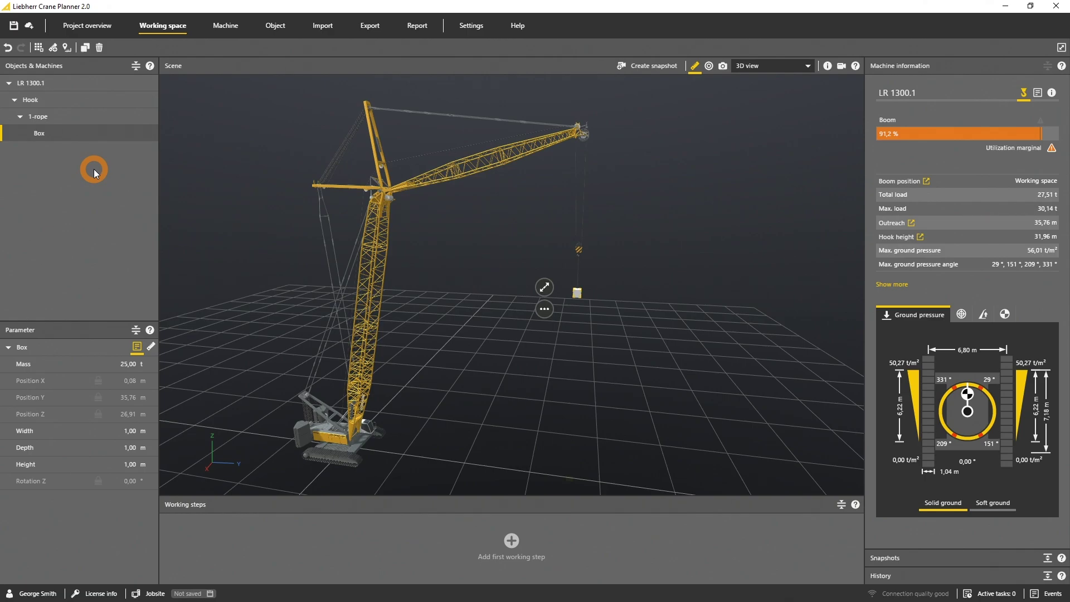
pyautogui.click(342, 440)
pyautogui.moveTo(290, 417); pyautogui.dragTo(282, 372)
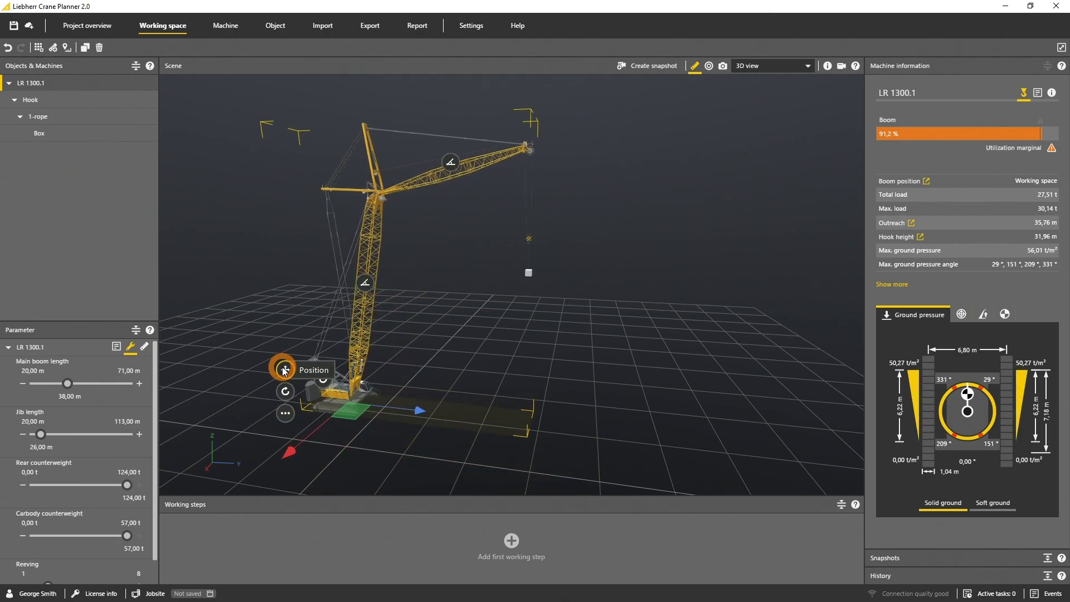
pyautogui.moveTo(530, 244); pyautogui.dragTo(501, 237)
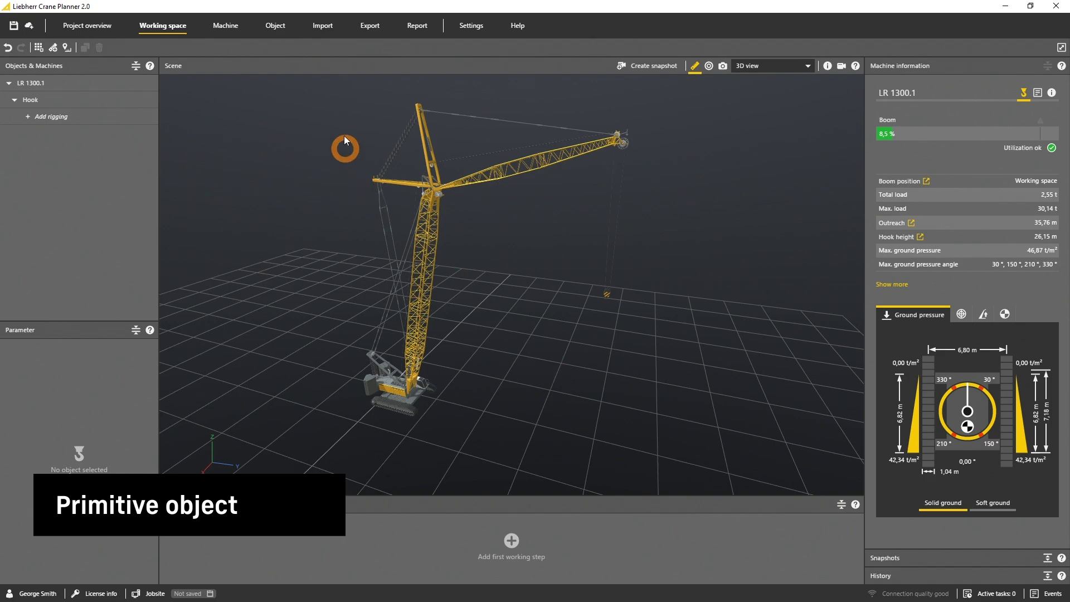
# Add a 1 m Box from the Object tab's Primitives to the scene
pyautogui.click(275, 26)
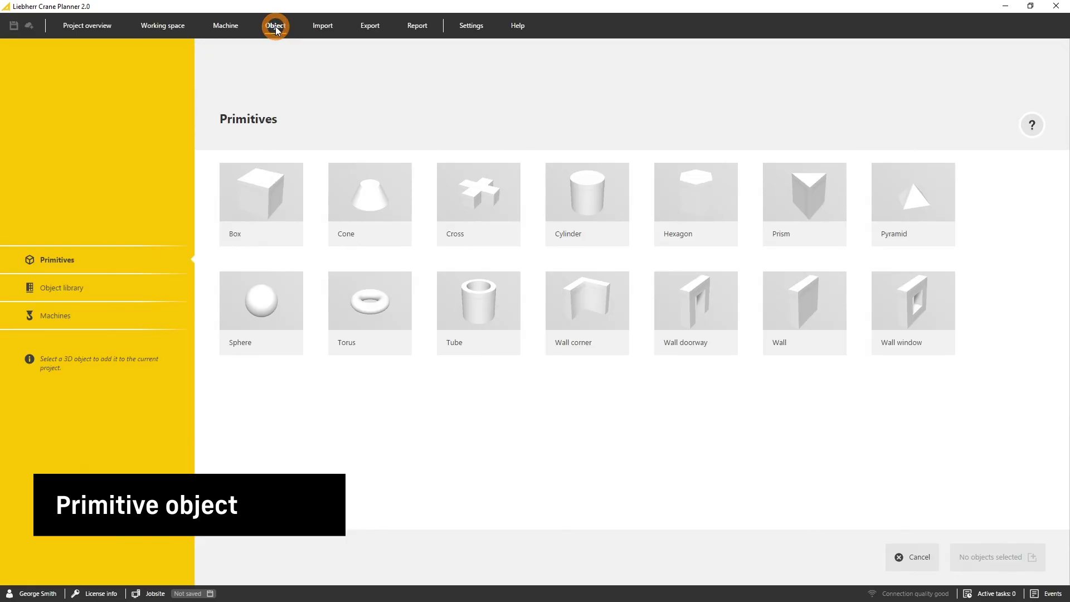
pyautogui.click(274, 198)
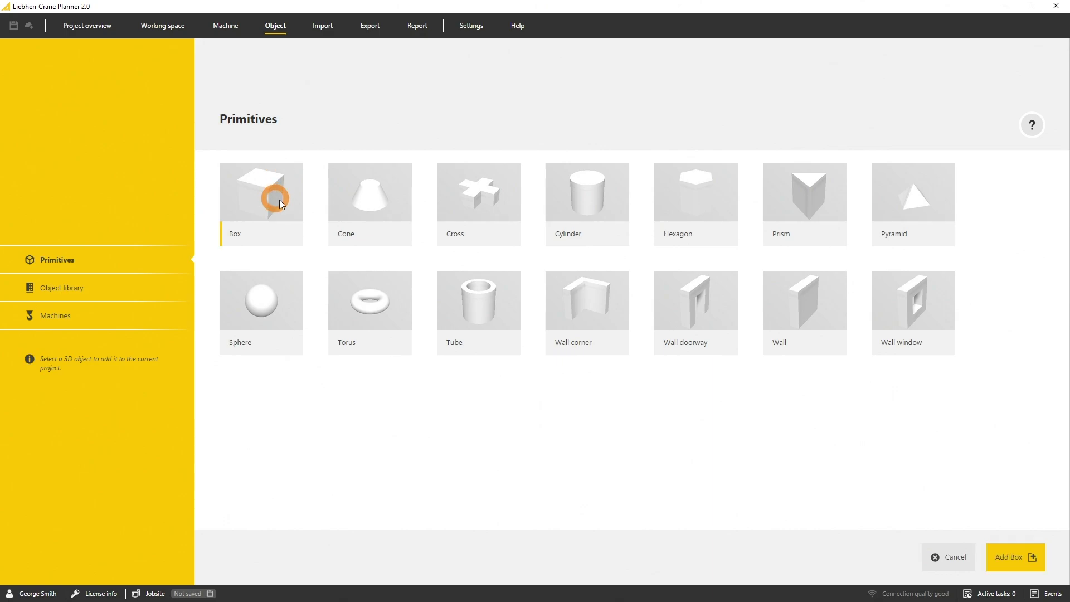
pyautogui.click(1024, 557)
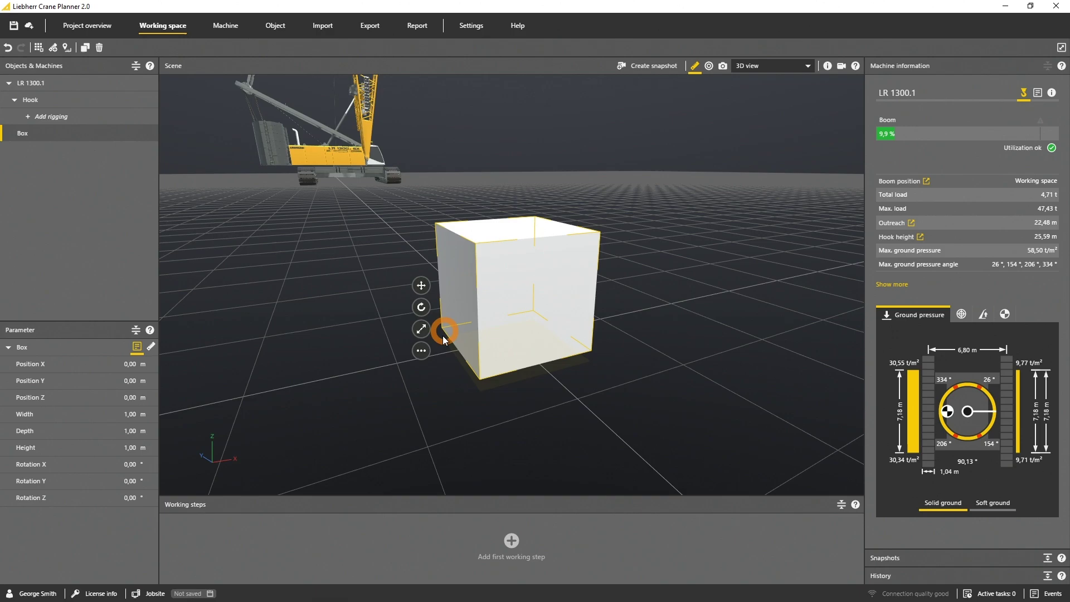
# Scale the box to 0.26 m depth and 3.07 m height
pyautogui.click(422, 329)
pyautogui.moveTo(545, 306); pyautogui.dragTo(702, 260)
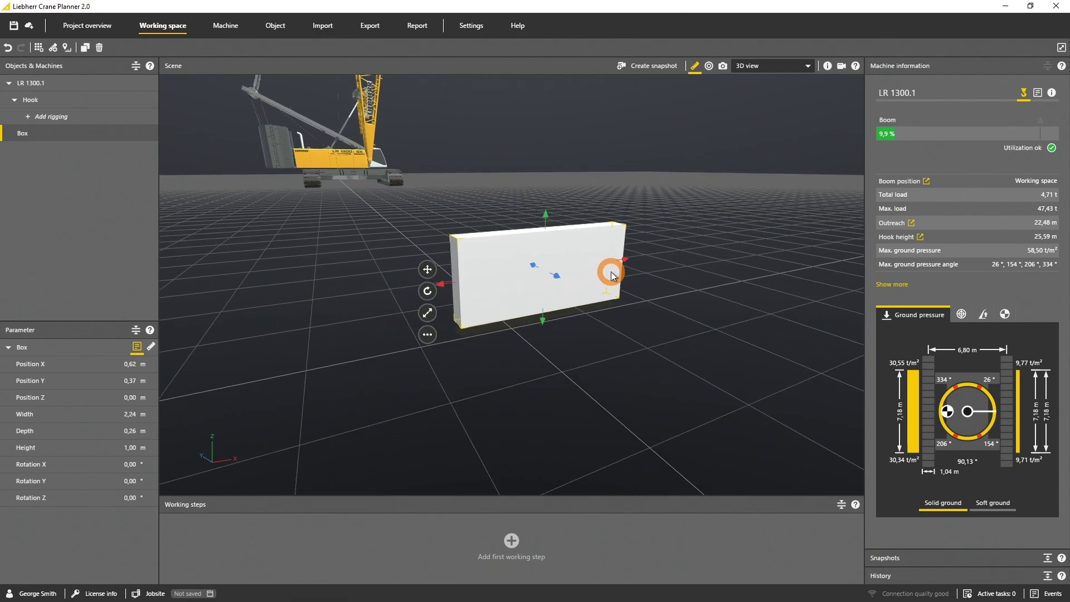
pyautogui.moveTo(557, 296); pyautogui.dragTo(541, 106)
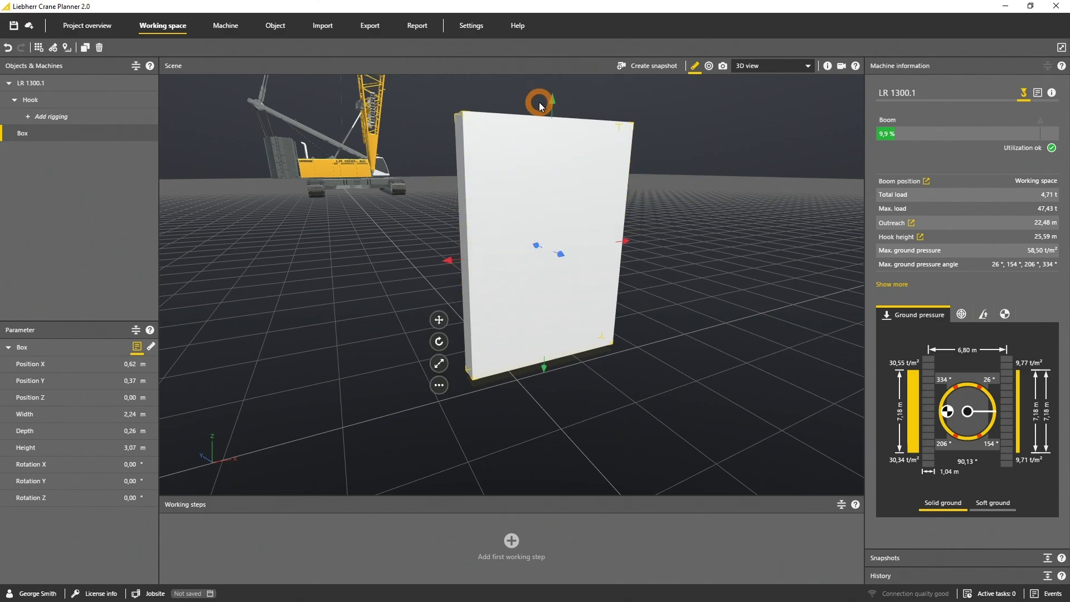
# Rename the box to Concrete Plate
pyautogui.click(148, 132)
pyautogui.click(190, 218)
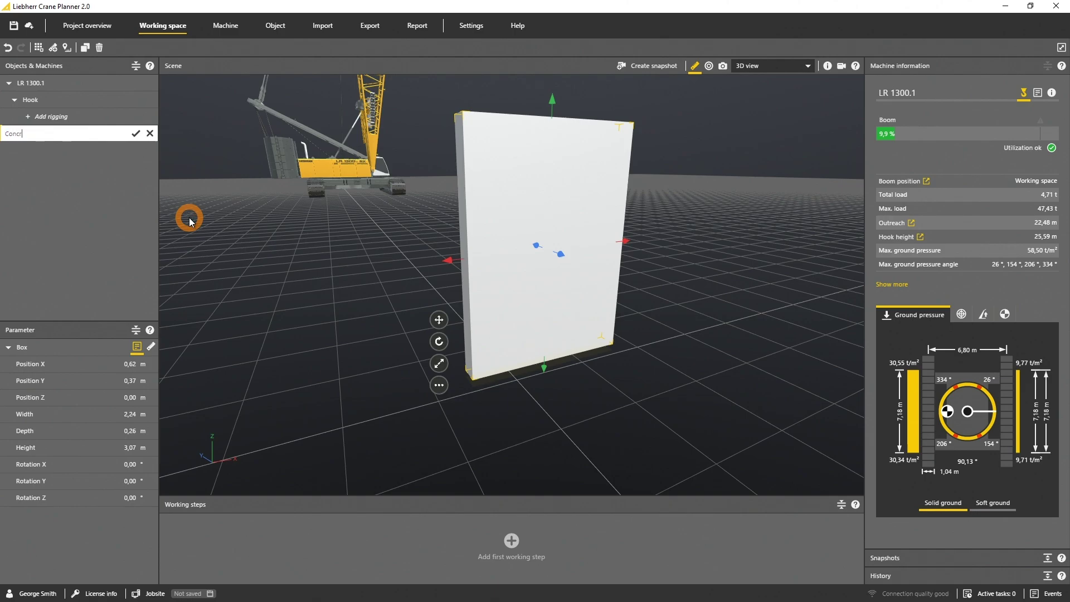
pyautogui.press('Return')
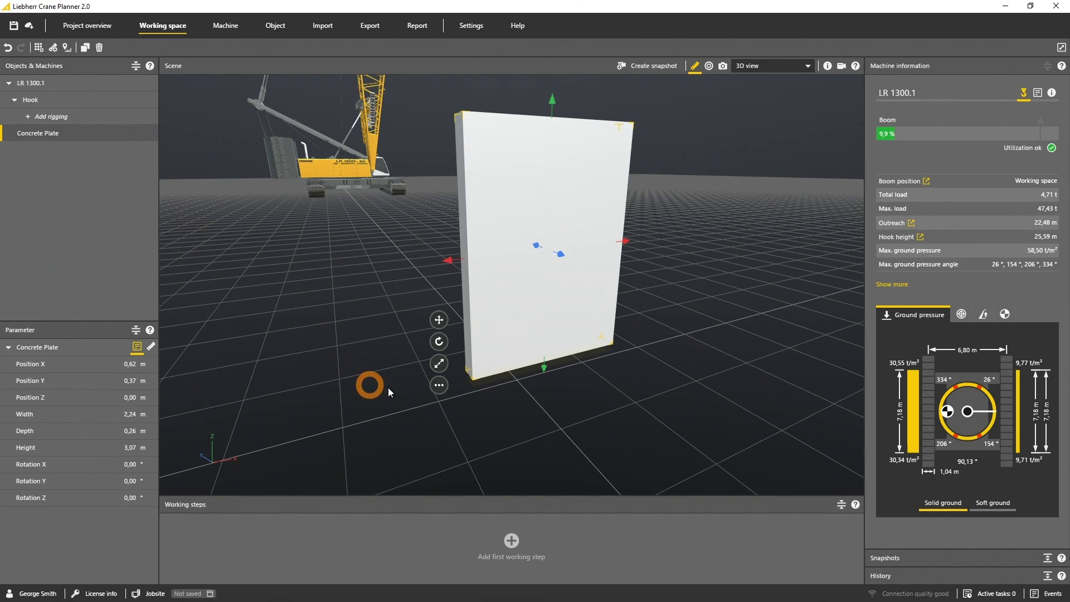
# Convert the Concrete Plate into a 22 t load object and orbit back toward the crane
pyautogui.click(438, 386)
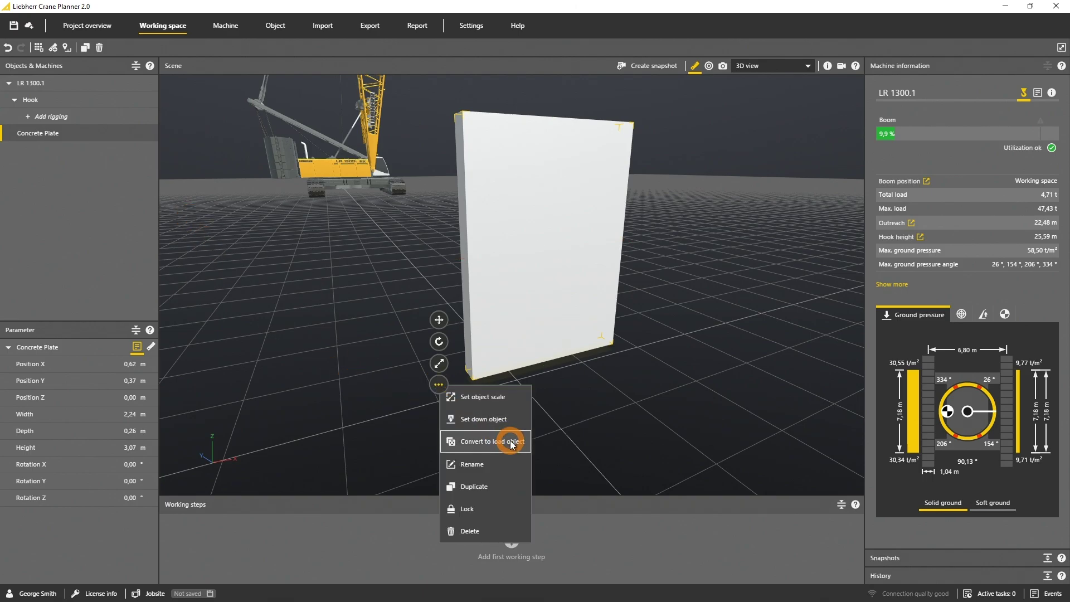
pyautogui.click(510, 441)
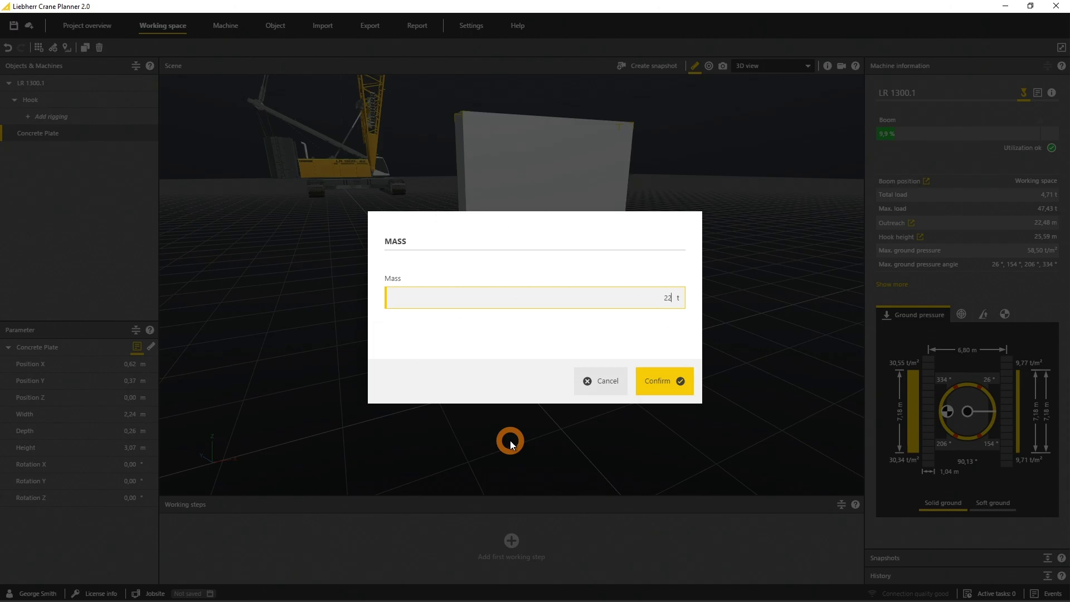
pyautogui.click(651, 380)
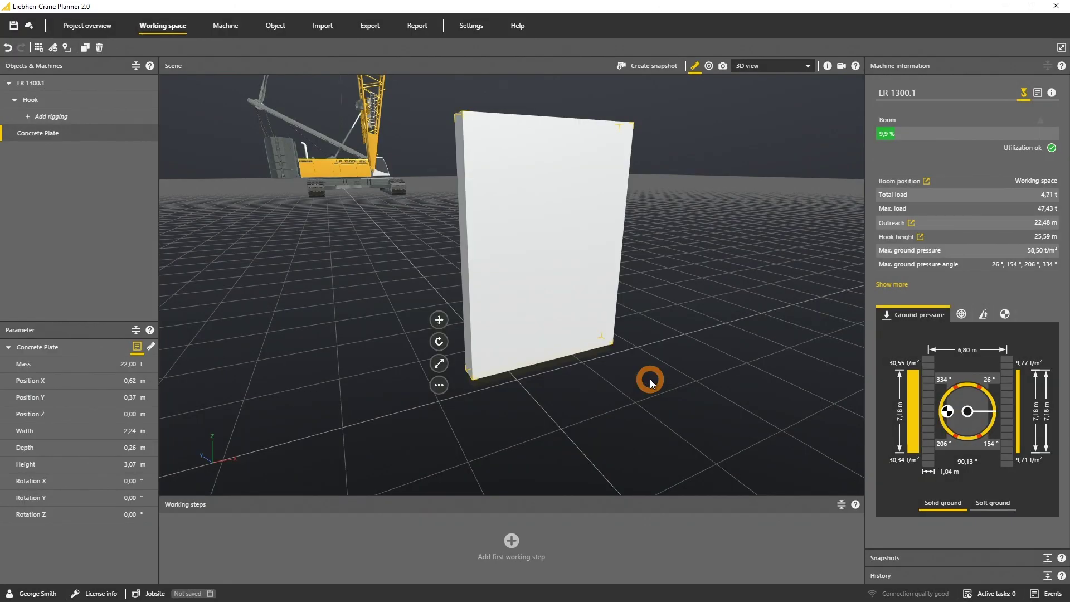
pyautogui.moveTo(650, 380); pyautogui.dragTo(628, 210)
# Rig the hook with a new rigging carrying the Concrete Plate
pyautogui.click(630, 184)
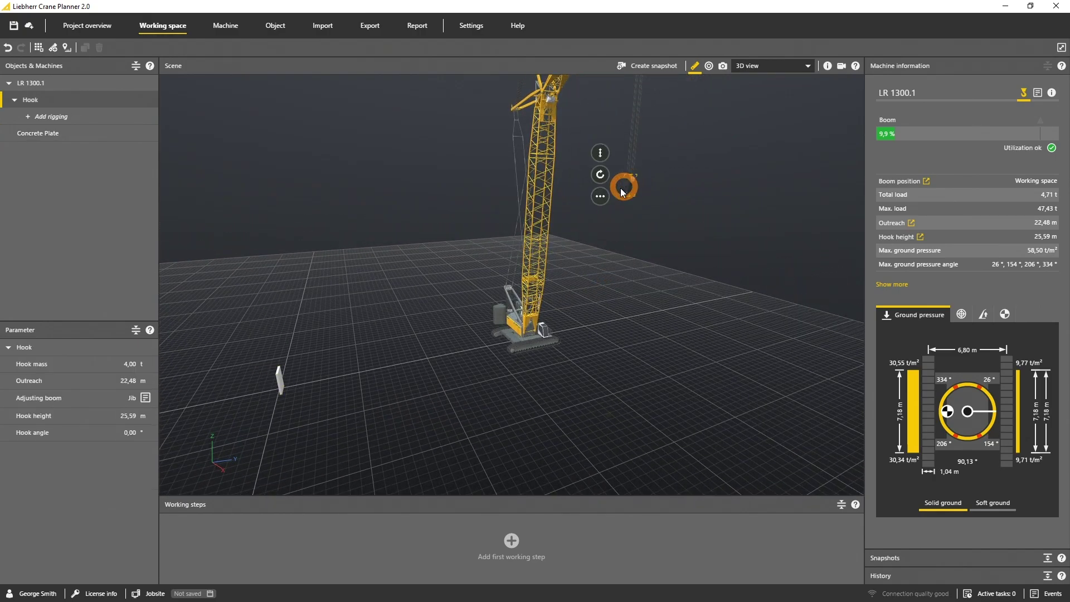
pyautogui.click(599, 195)
pyautogui.click(635, 208)
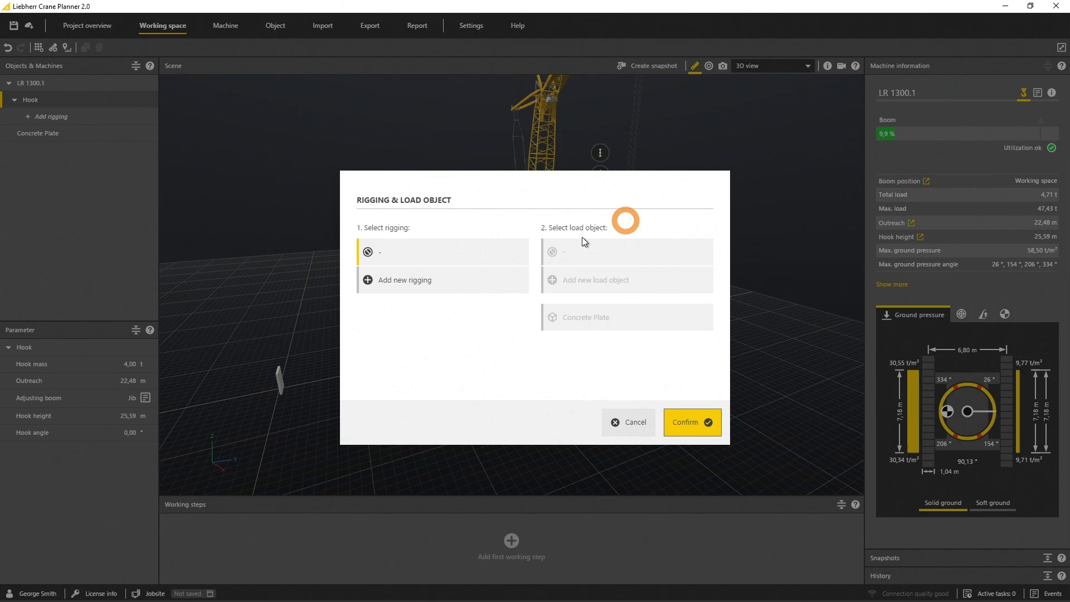
pyautogui.click(473, 276)
pyautogui.click(620, 316)
pyautogui.click(704, 426)
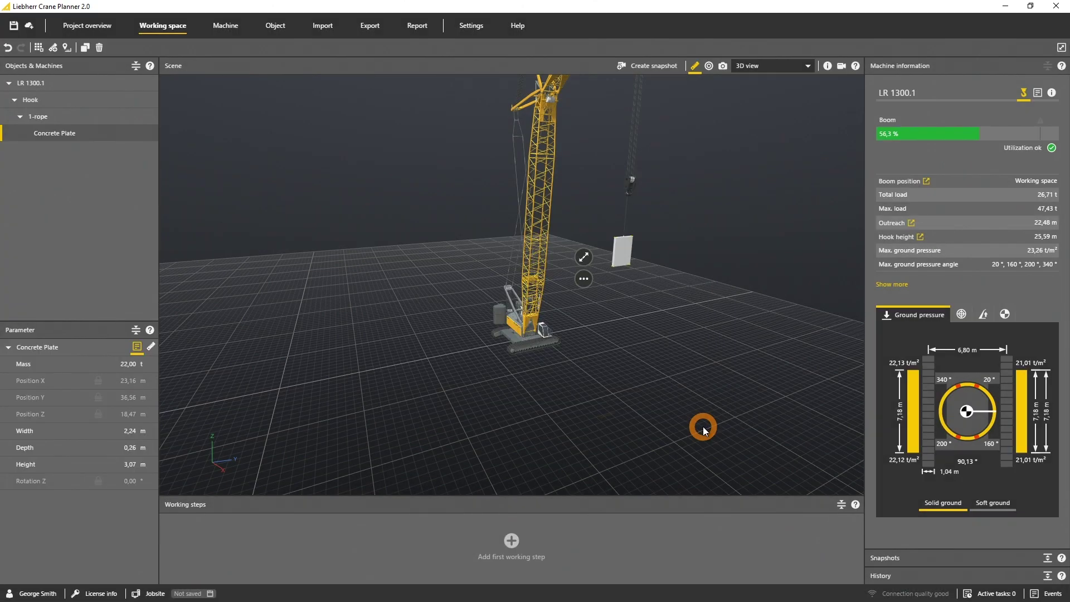
# Open the new 1-rope rigging in the Rigging-Editor
pyautogui.click(105, 116)
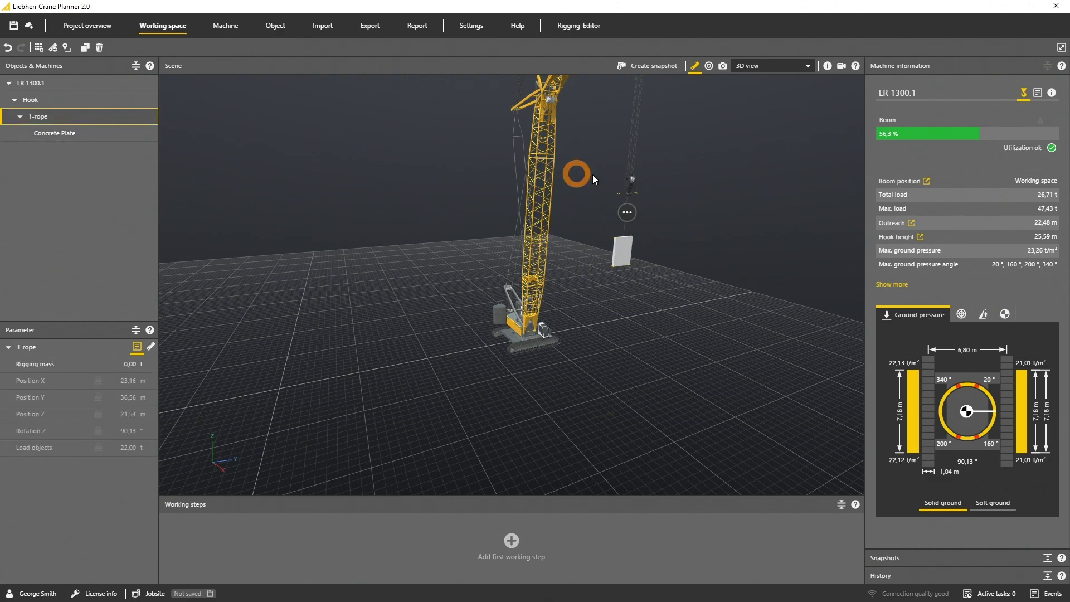
pyautogui.rightClick(632, 211)
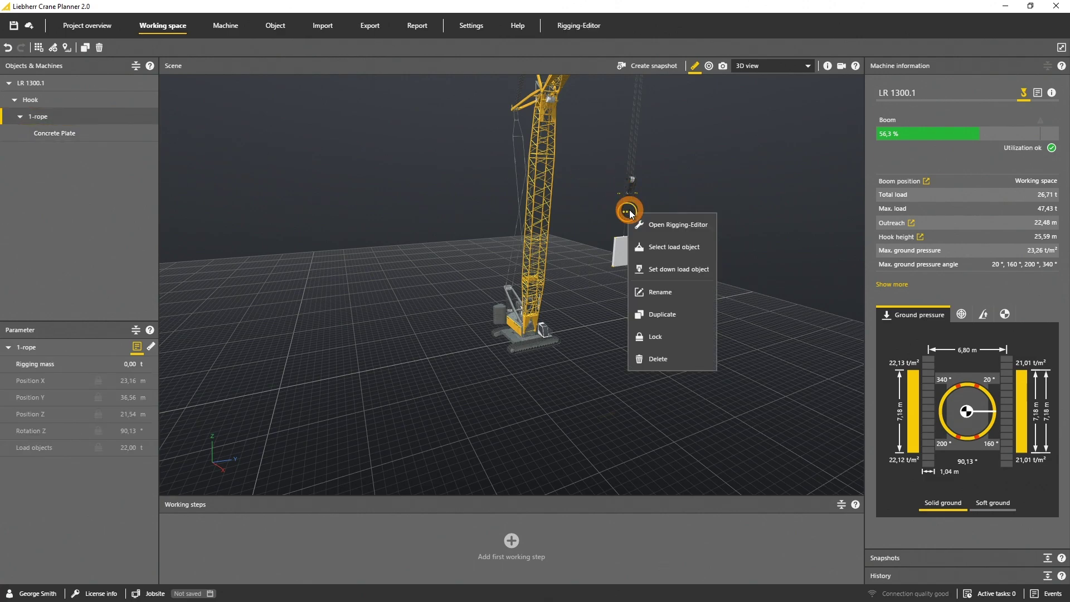
pyautogui.click(693, 225)
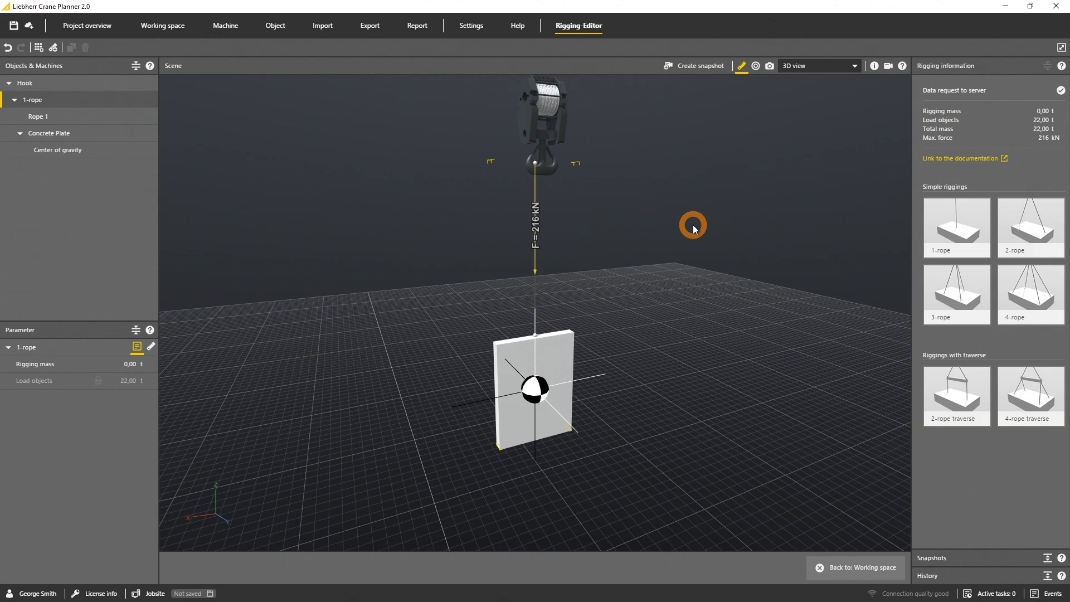
# Switch the plate to a 2-rope rigging and move Rope 1's plate pin inward to X 0,82 m
pyautogui.click(1028, 228)
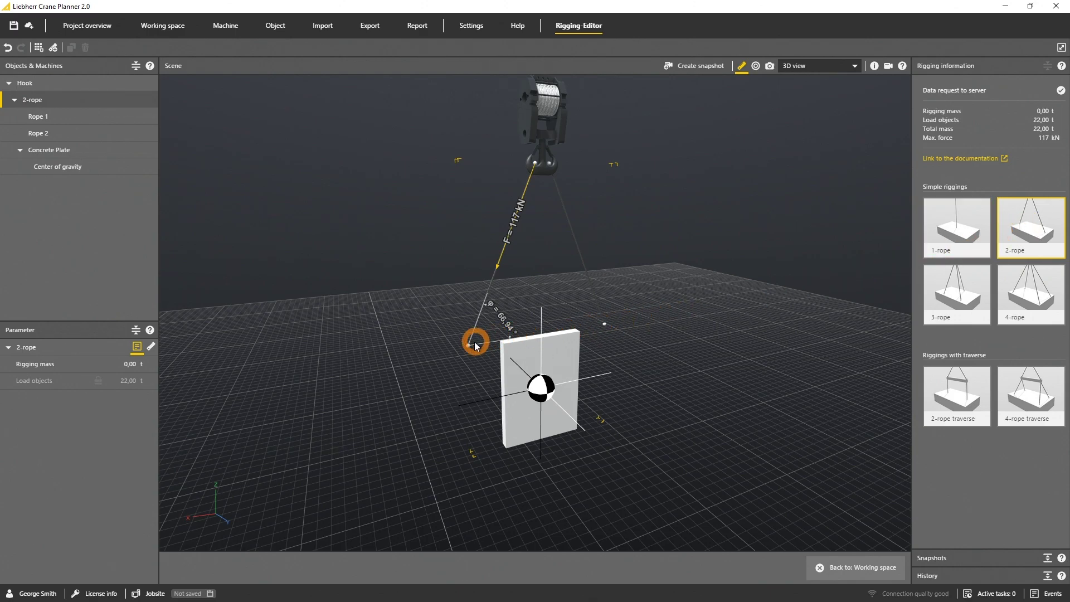
pyautogui.click(469, 347)
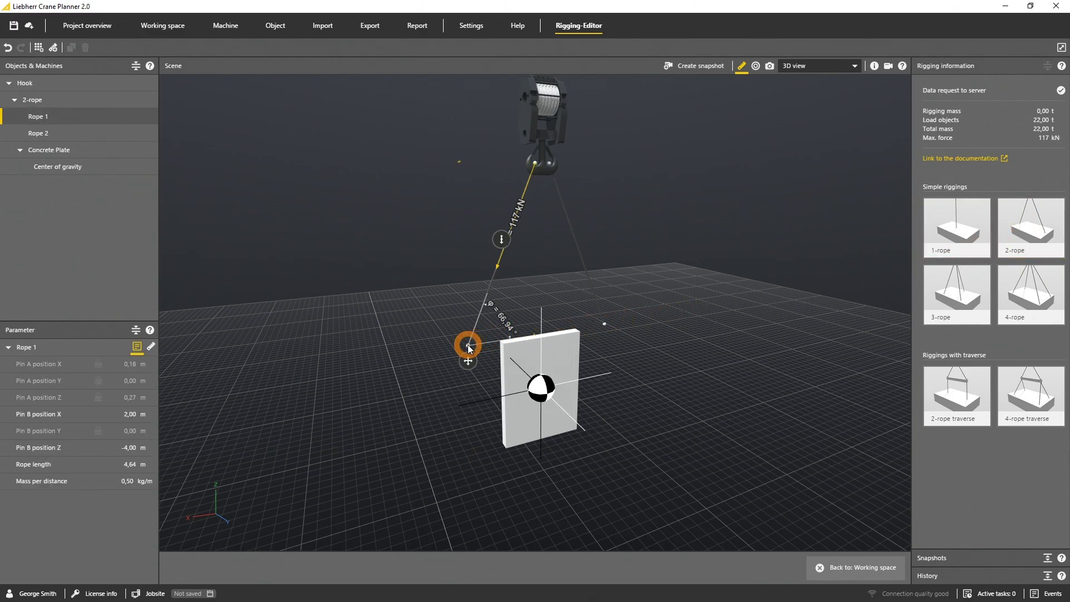
pyautogui.moveTo(469, 361); pyautogui.dragTo(443, 362)
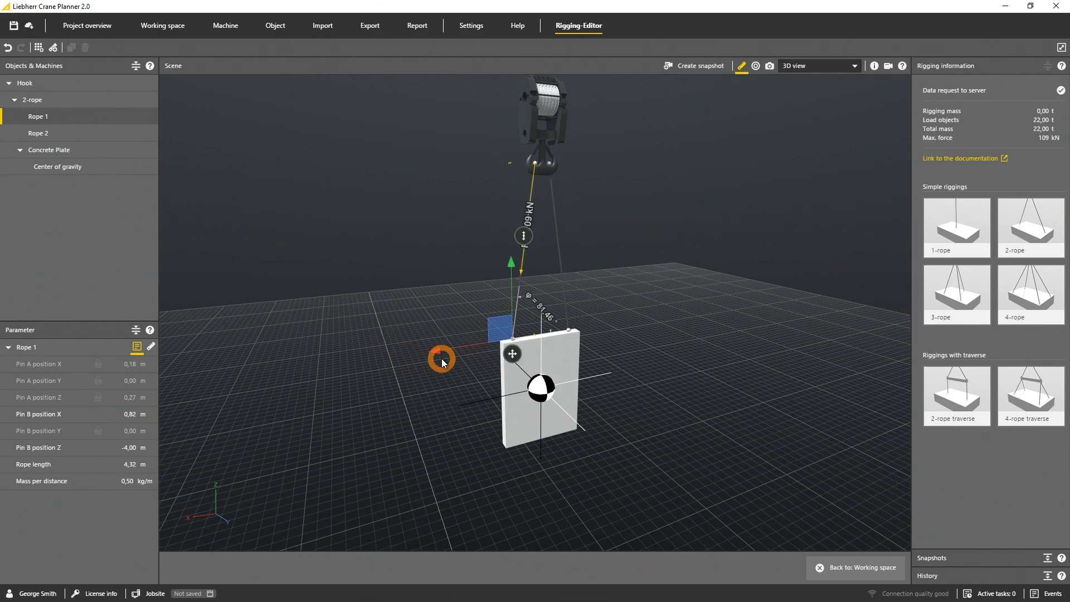
pyautogui.click(444, 384)
pyautogui.scroll(5, 528, 348)
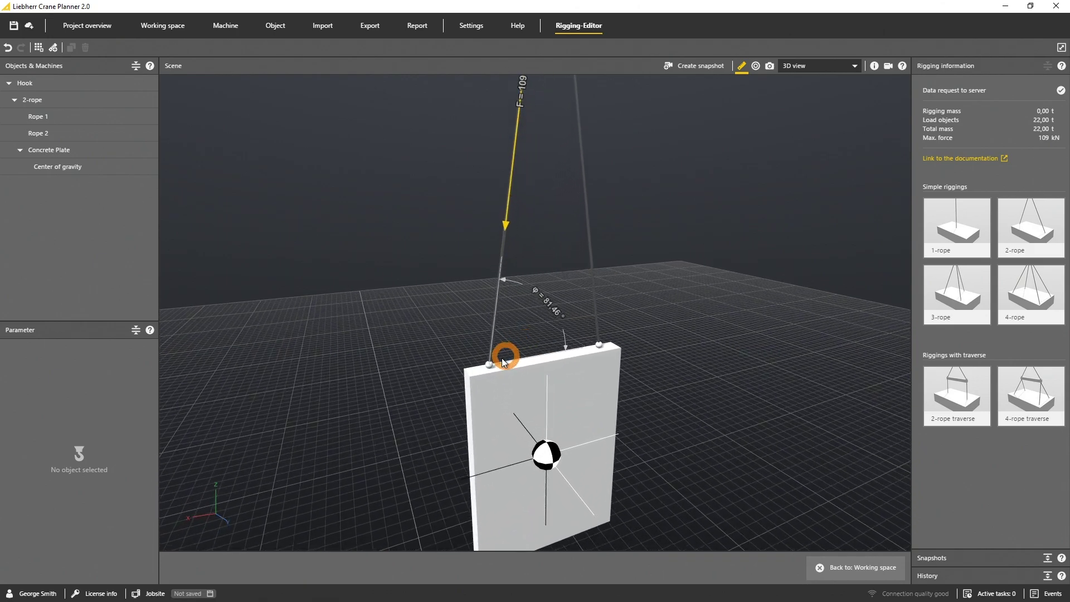
pyautogui.click(489, 366)
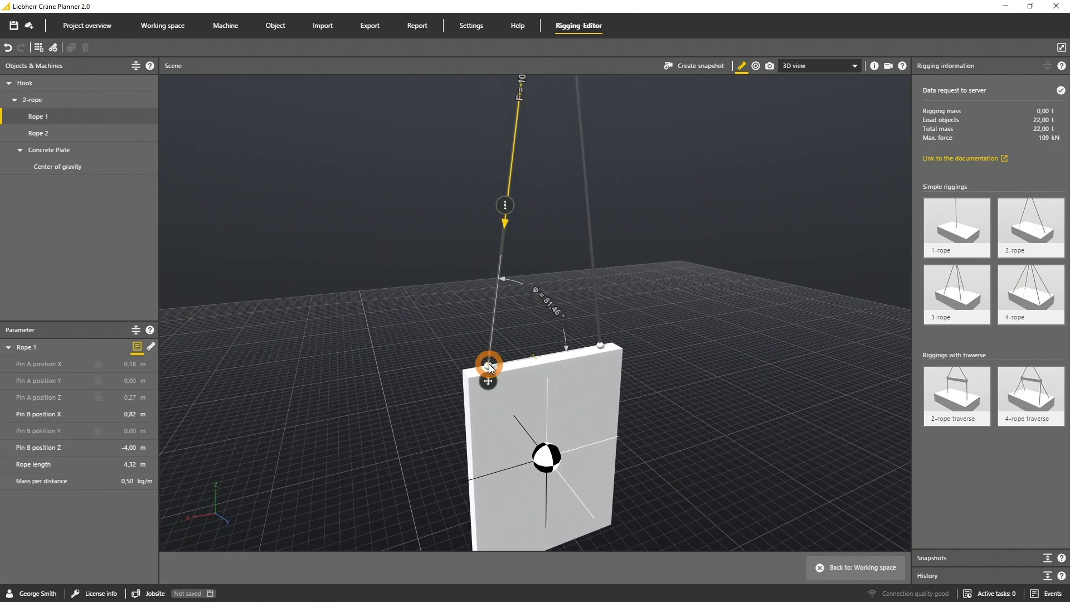
# Turn on Force resolution for Rope 1 in the Parameter panel, then deselect the rope
pyautogui.click(150, 347)
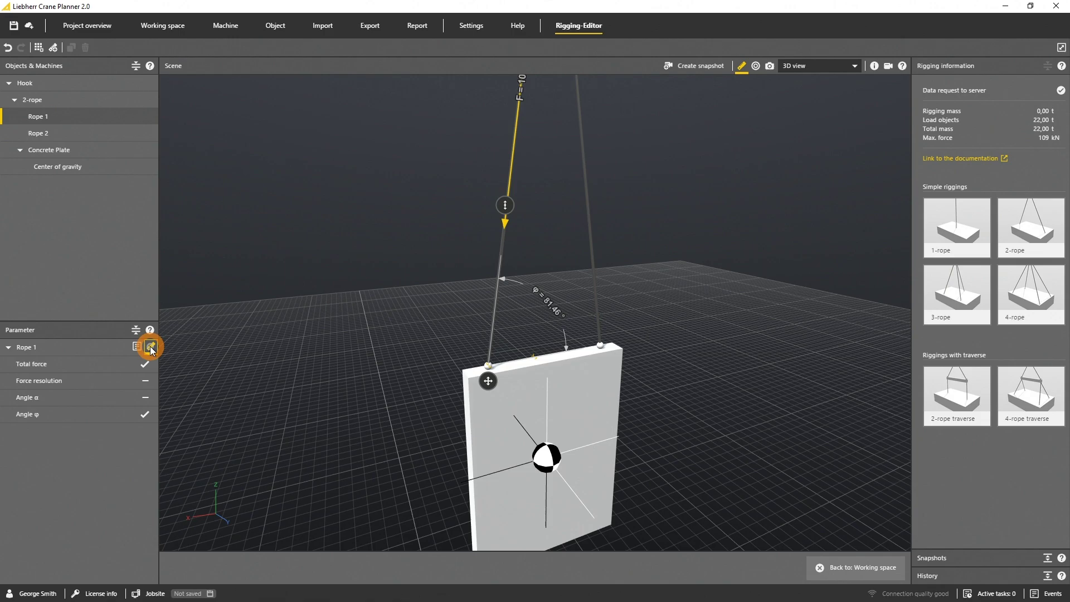
pyautogui.click(145, 381)
pyautogui.click(381, 375)
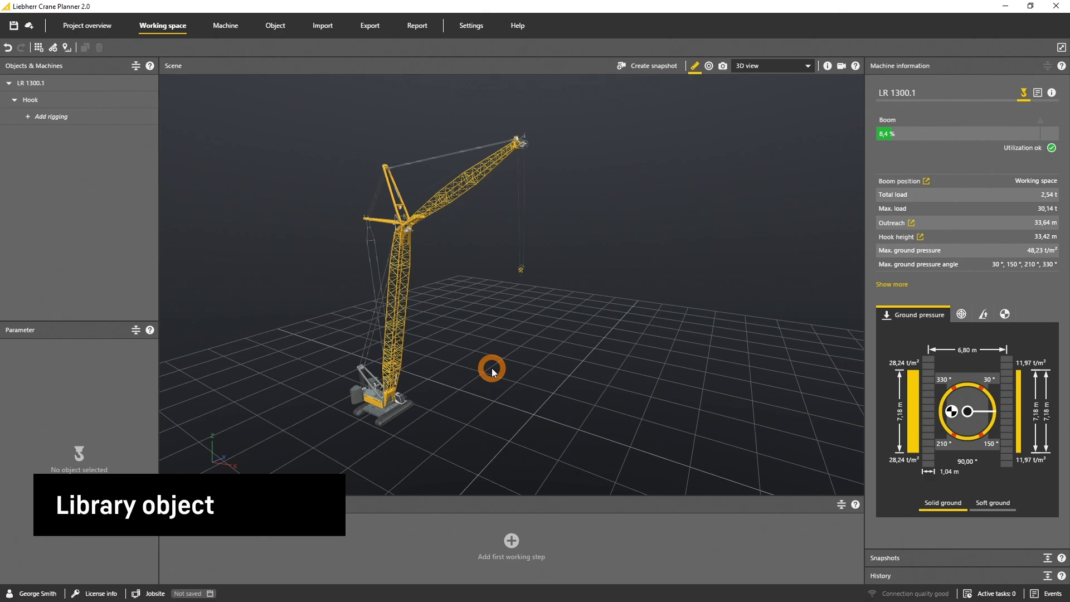
# Add the 10 t Tank from the Object library's Load objects to the scene
pyautogui.click(276, 27)
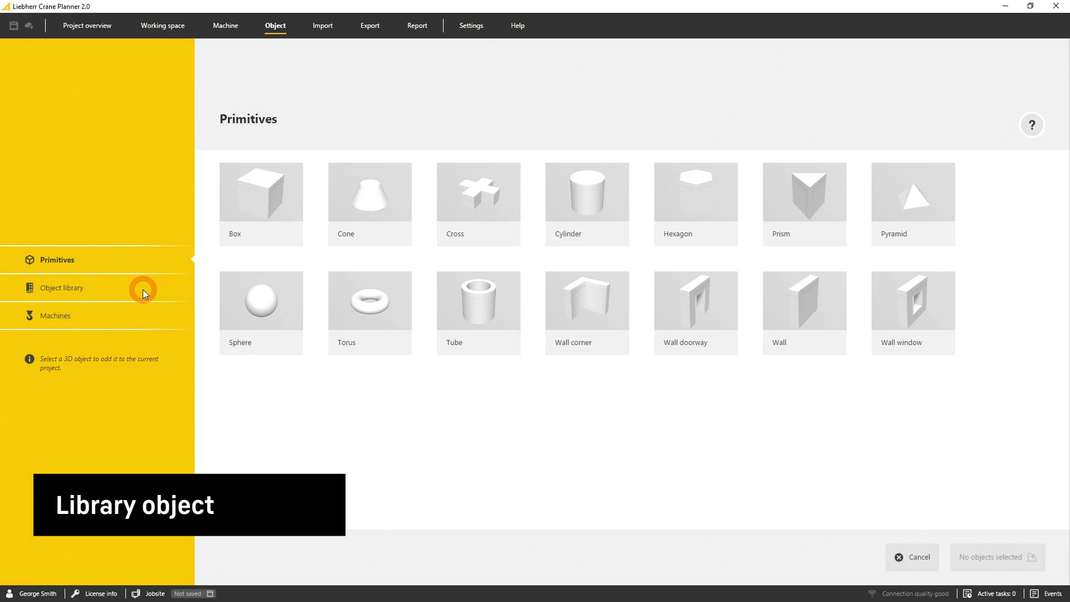
pyautogui.click(142, 289)
pyautogui.click(282, 292)
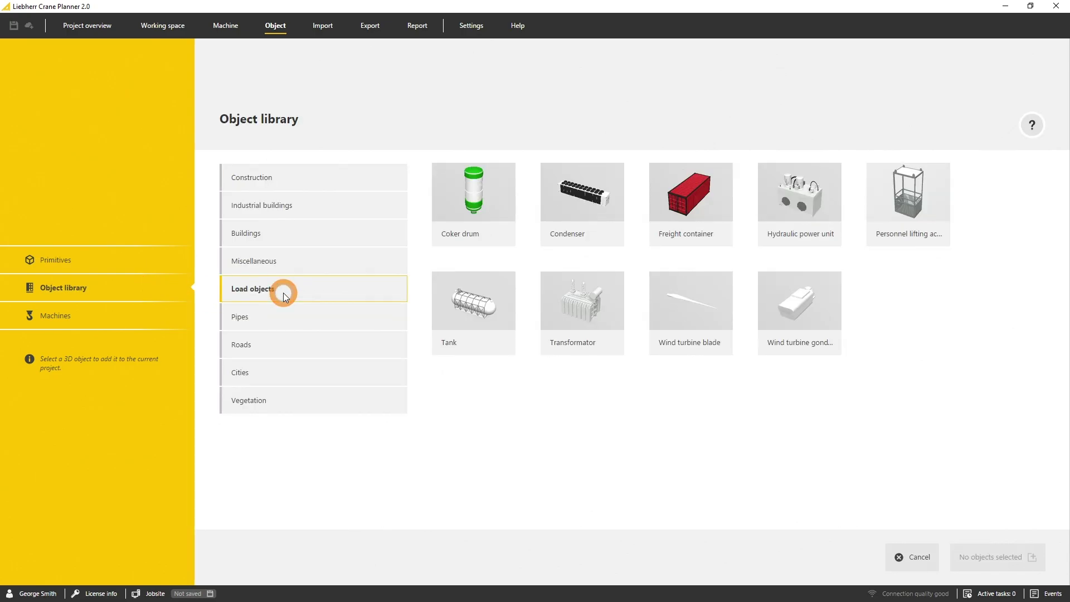
pyautogui.click(499, 314)
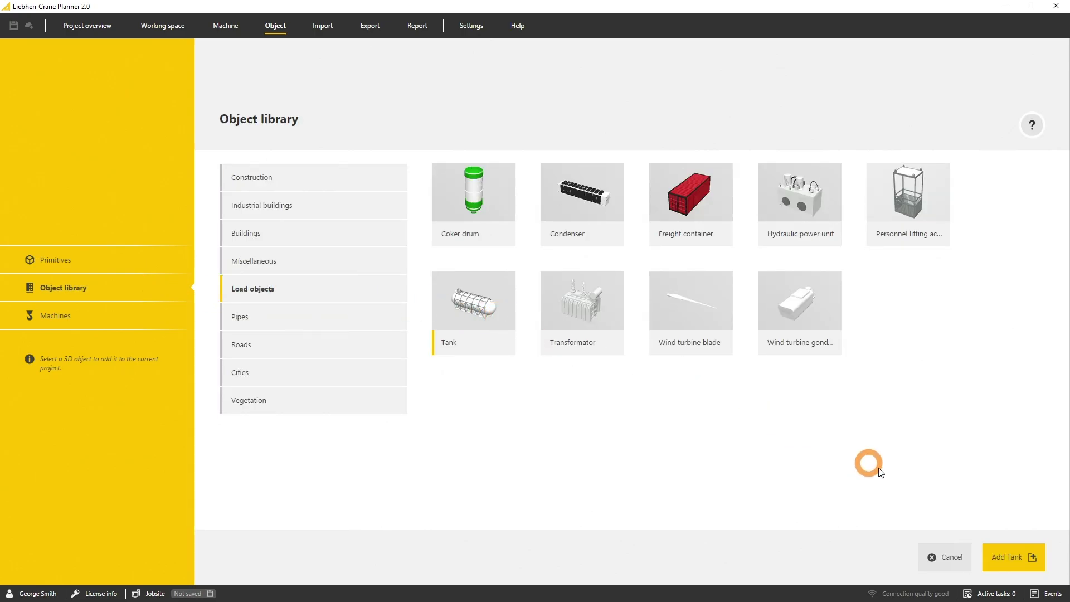
pyautogui.click(1023, 560)
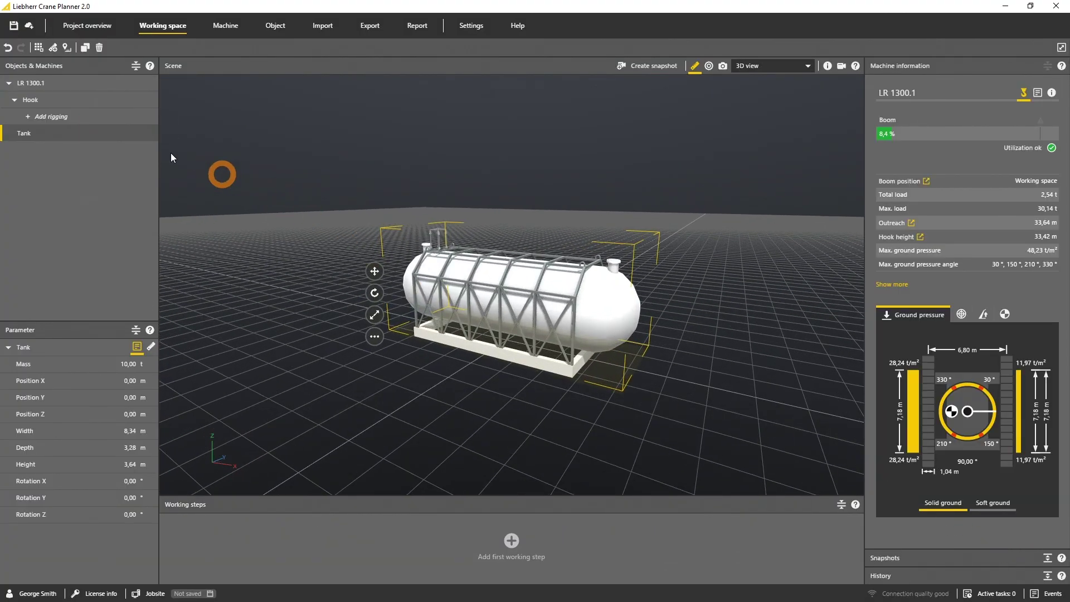
# Add a new rigging under the hook with the Tank as its load object
pyautogui.click(70, 115)
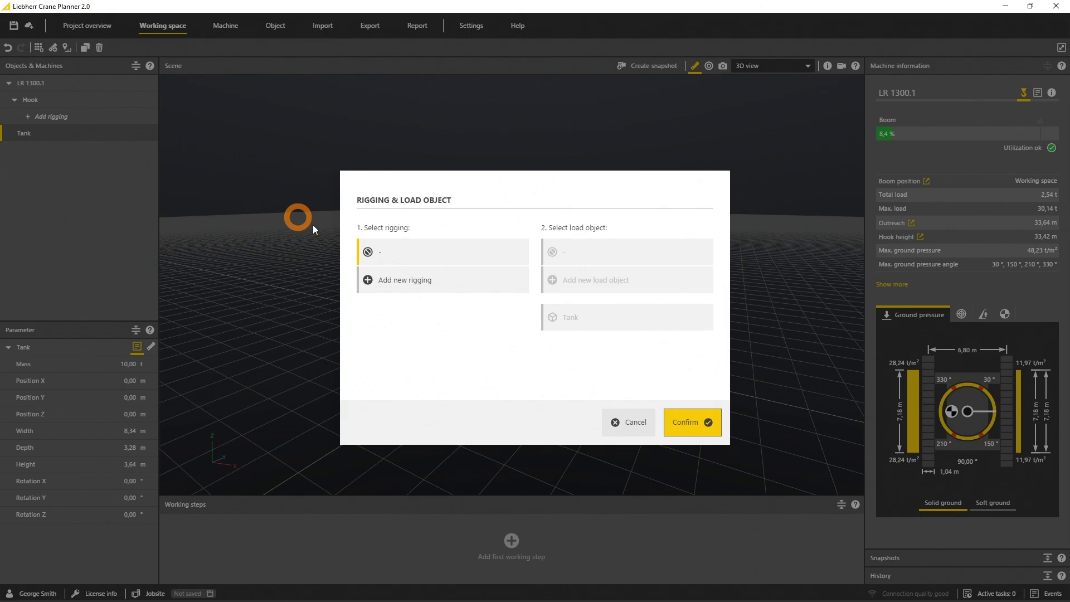
pyautogui.click(461, 280)
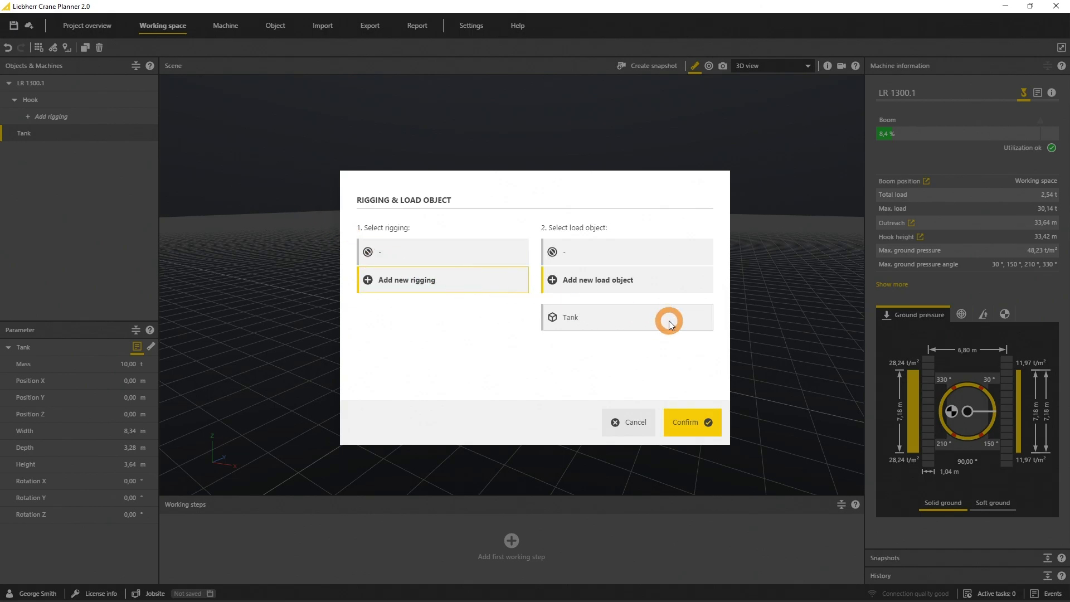
pyautogui.click(669, 323)
pyautogui.click(707, 423)
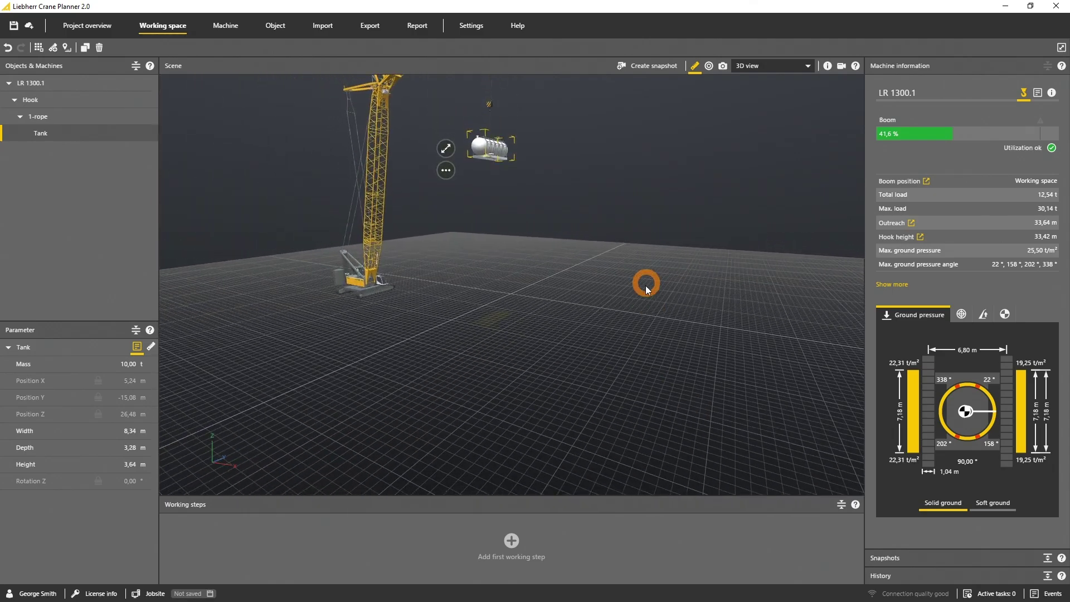
# Open the tank's 1-rope rigging in the Rigging Editor and switch it to a 4-rope traverse
pyautogui.click(119, 122)
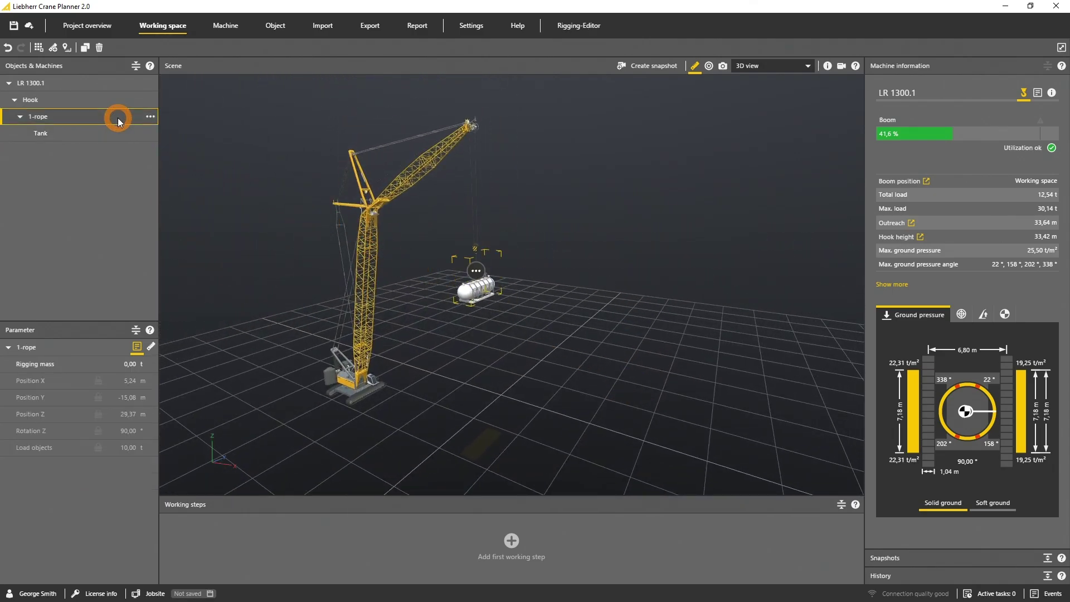
pyautogui.click(478, 272)
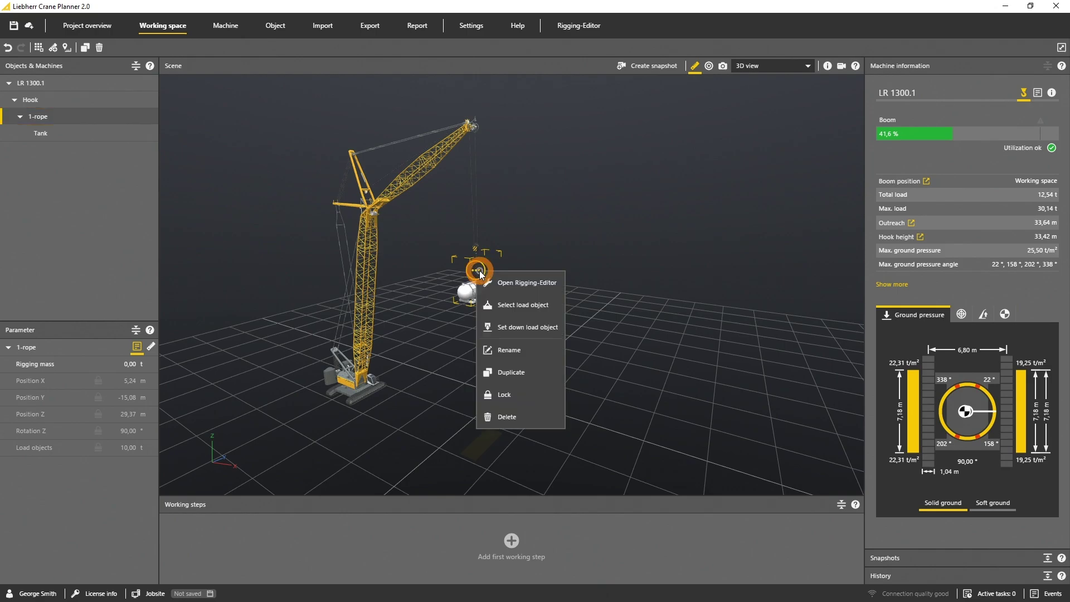
pyautogui.click(529, 283)
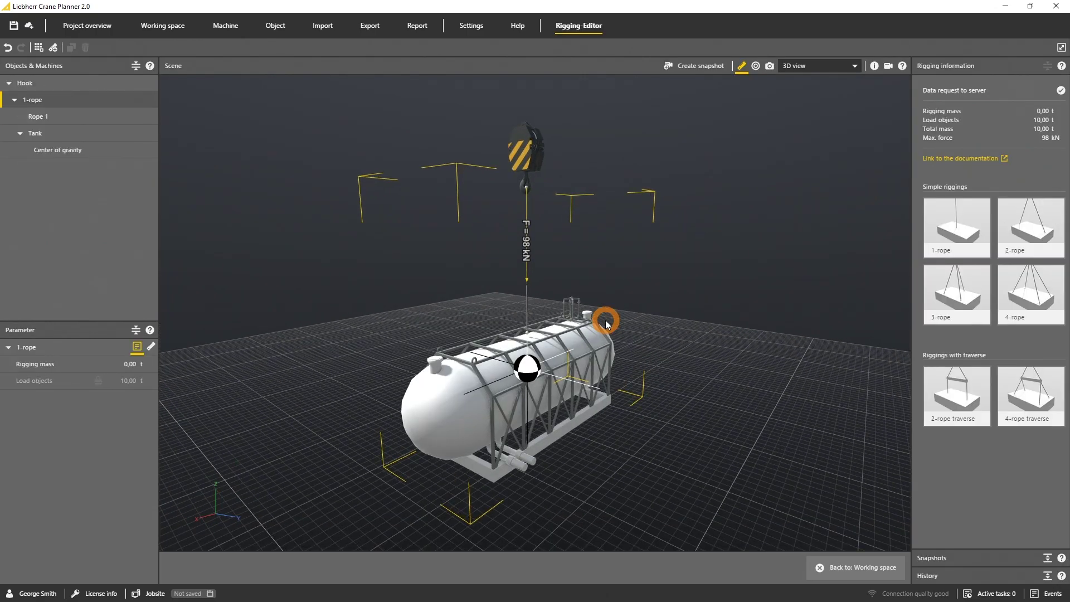
pyautogui.click(1033, 387)
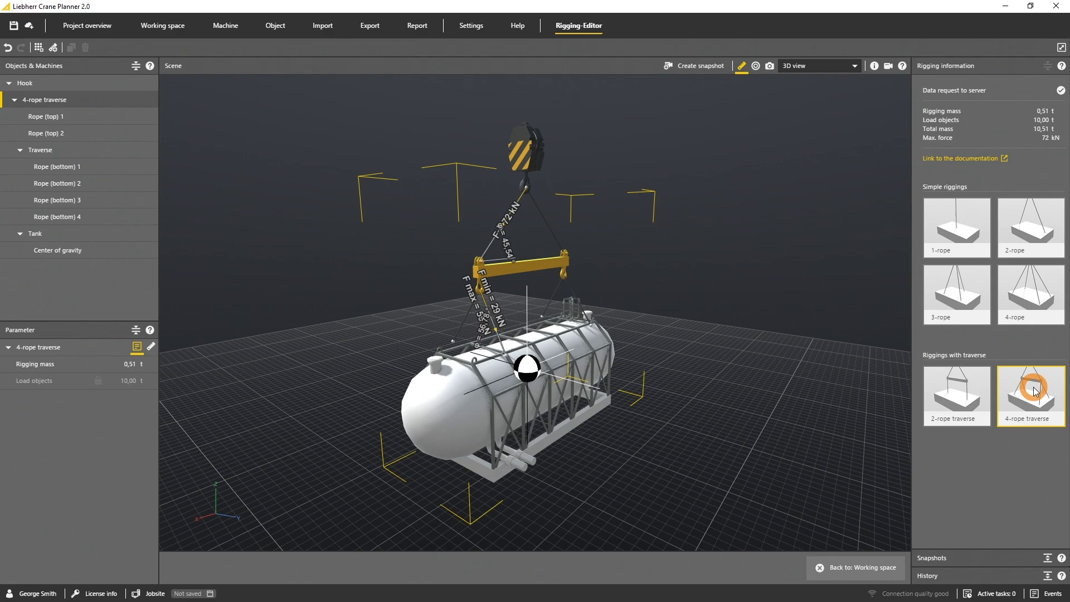
# Resize the traverse beam to a 6 m width via its scale handle and Width parameter
pyautogui.click(550, 263)
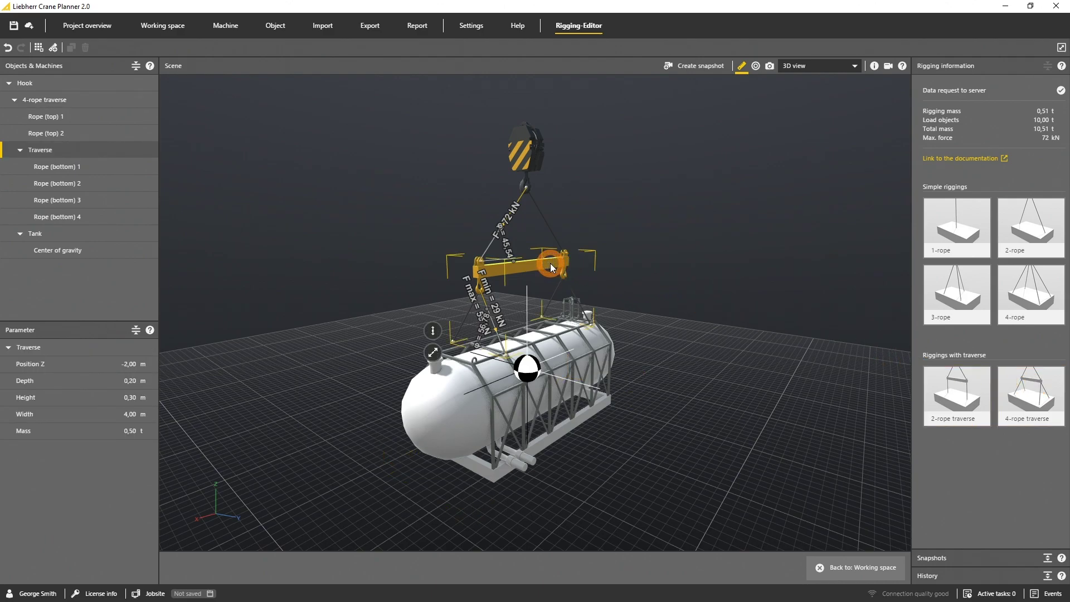
pyautogui.moveTo(435, 357); pyautogui.dragTo(427, 359)
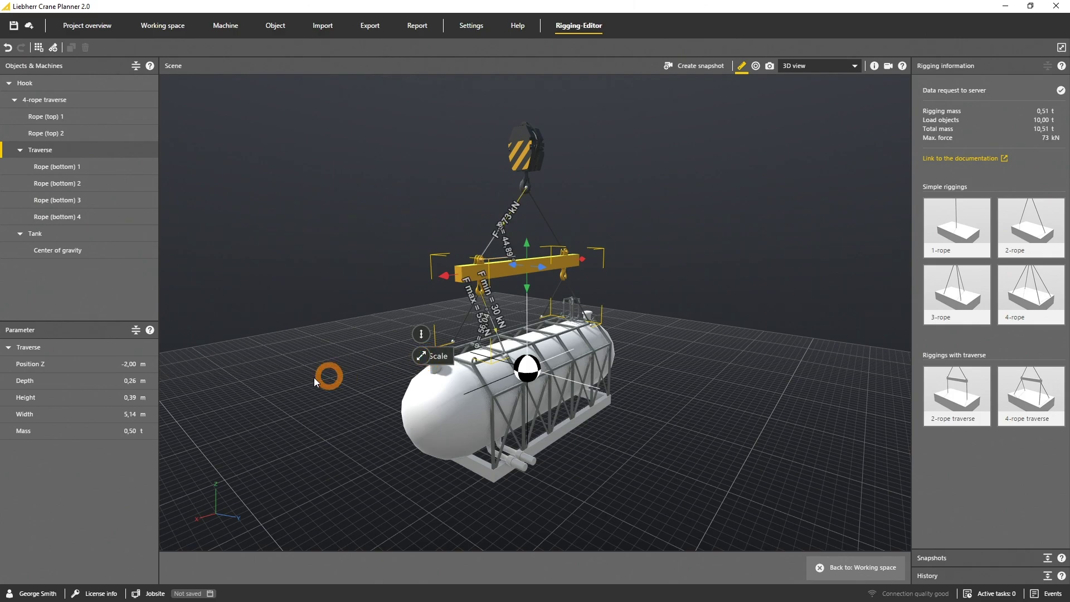
pyautogui.click(130, 413)
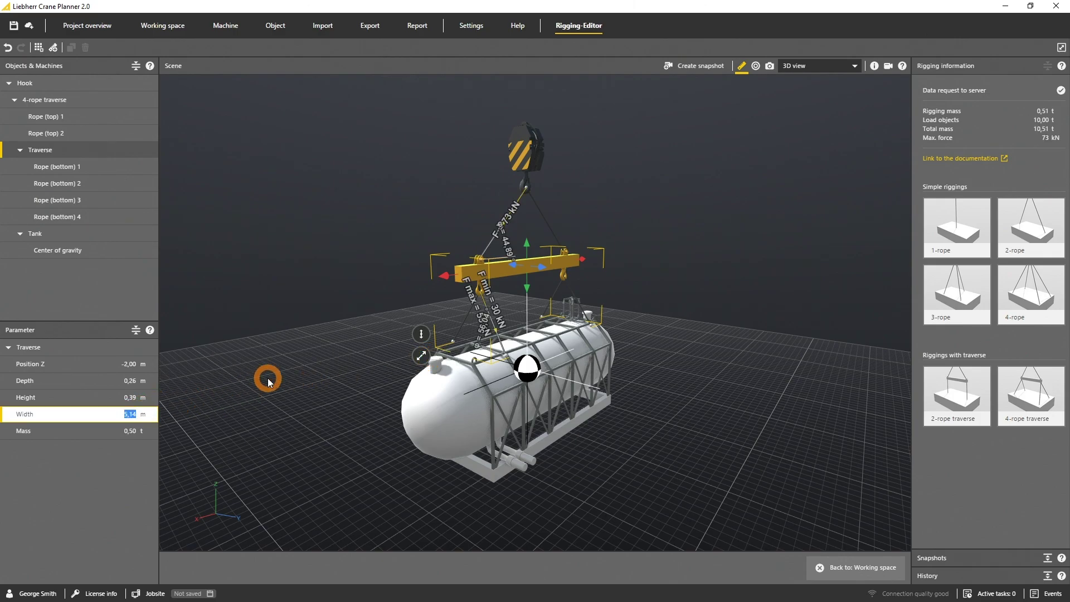
pyautogui.write('6')
pyautogui.press('Return')
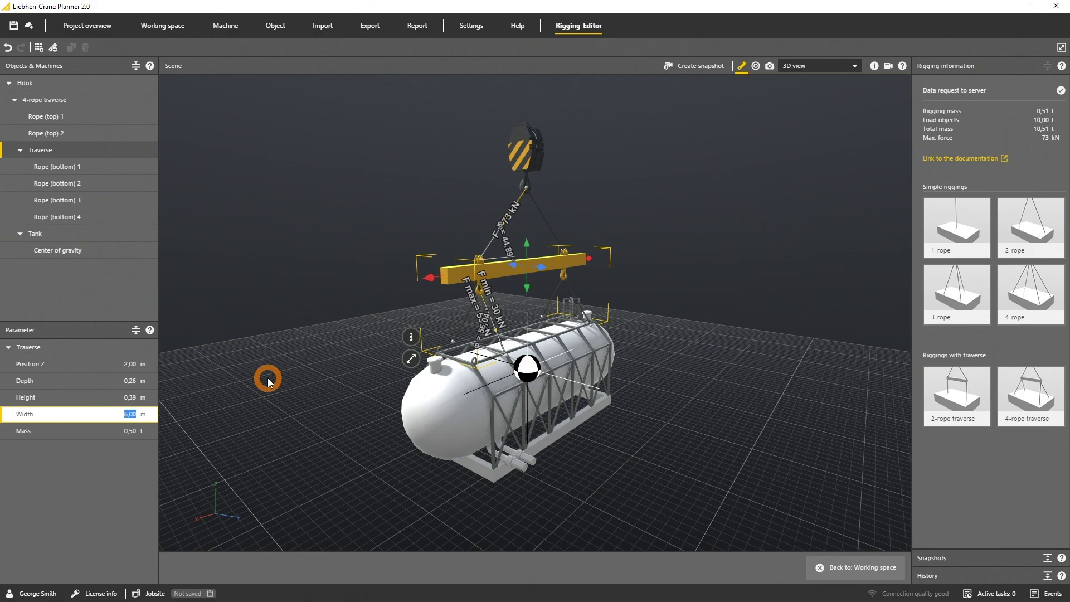
pyautogui.scroll(5, 688, 298)
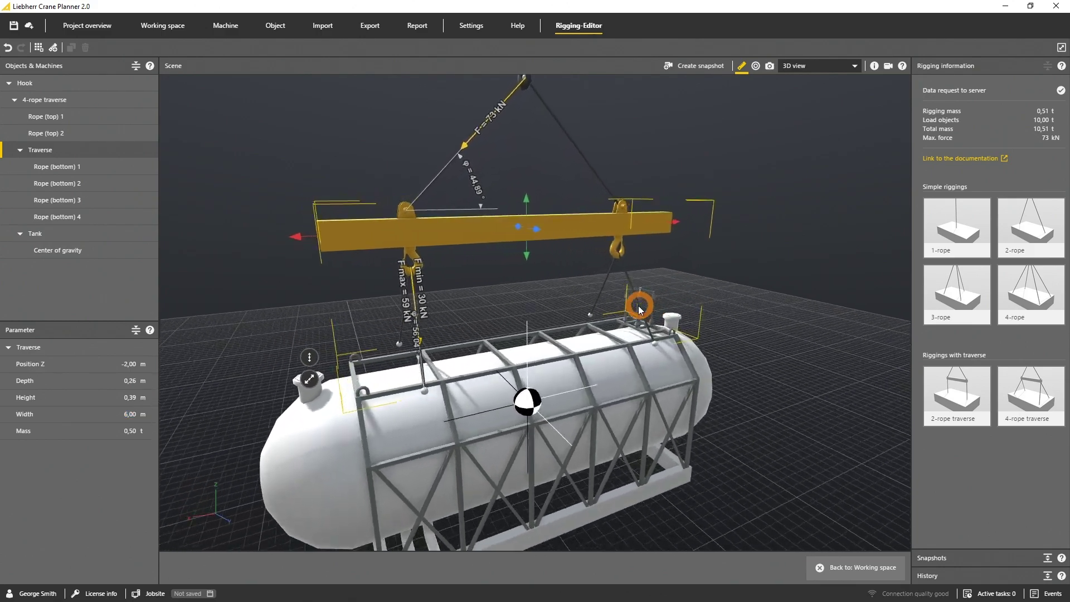
pyautogui.moveTo(640, 310); pyautogui.dragTo(664, 294, button='middle')
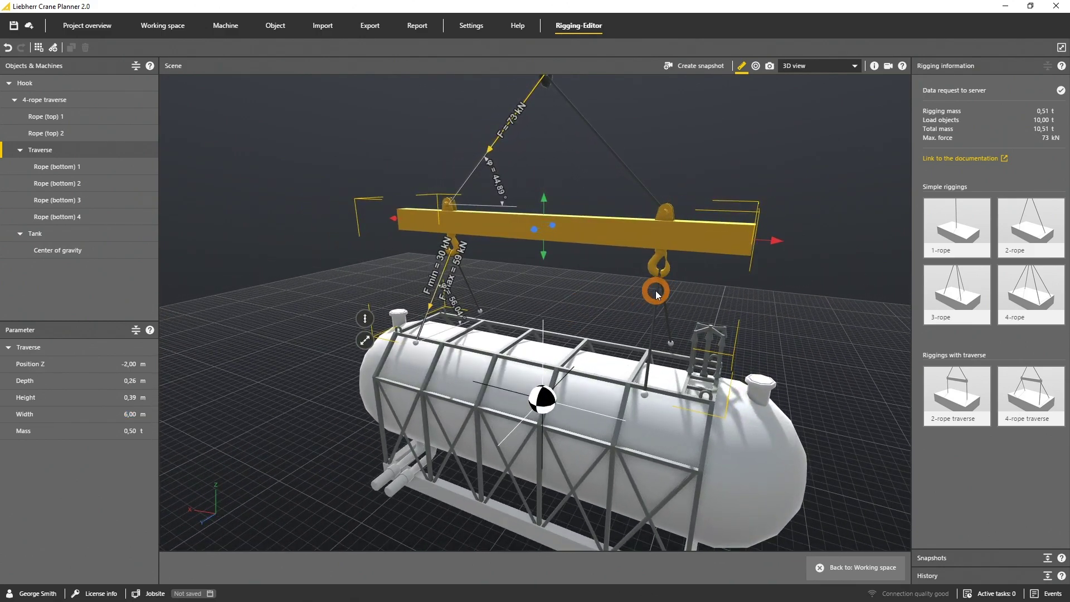
# Slide Rope (bottom) 3's top pin along the traverse and its lower pin along the tank frame
pyautogui.click(657, 294)
pyautogui.moveTo(656, 294); pyautogui.dragTo(721, 290)
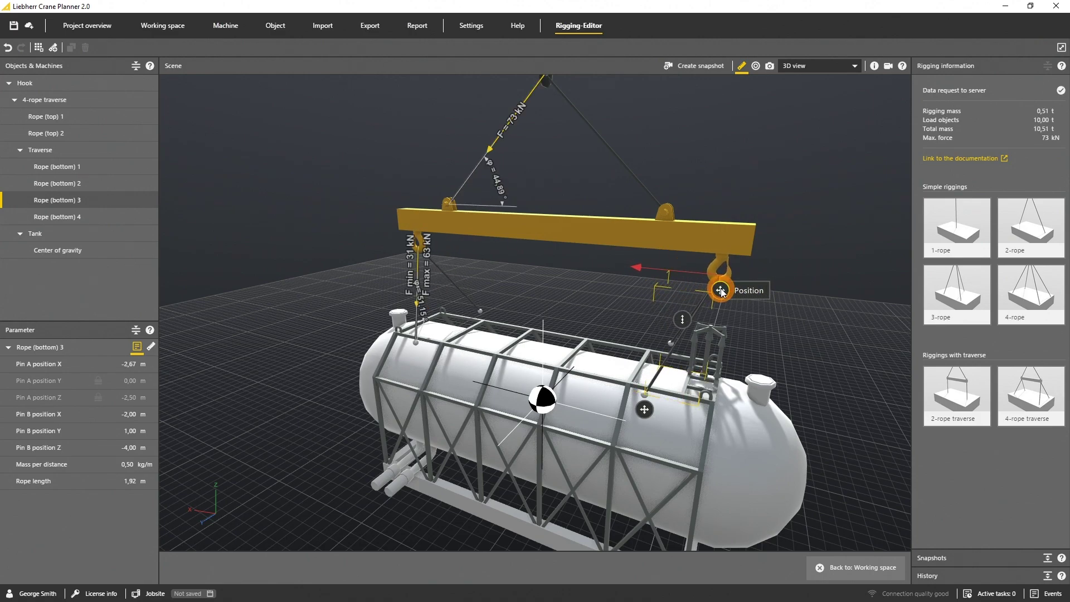
pyautogui.moveTo(645, 410); pyautogui.dragTo(714, 409)
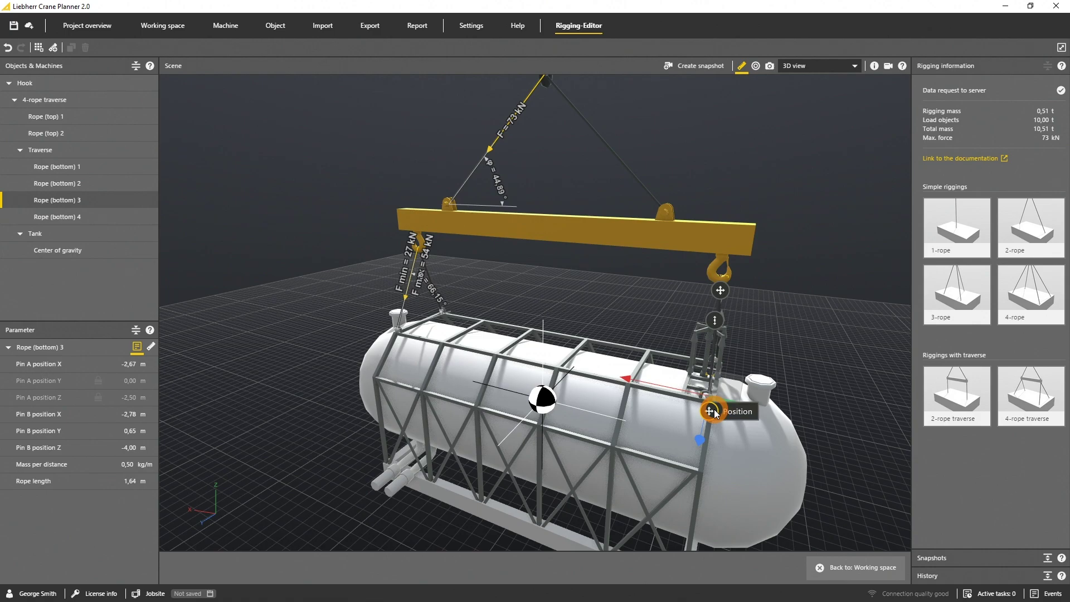